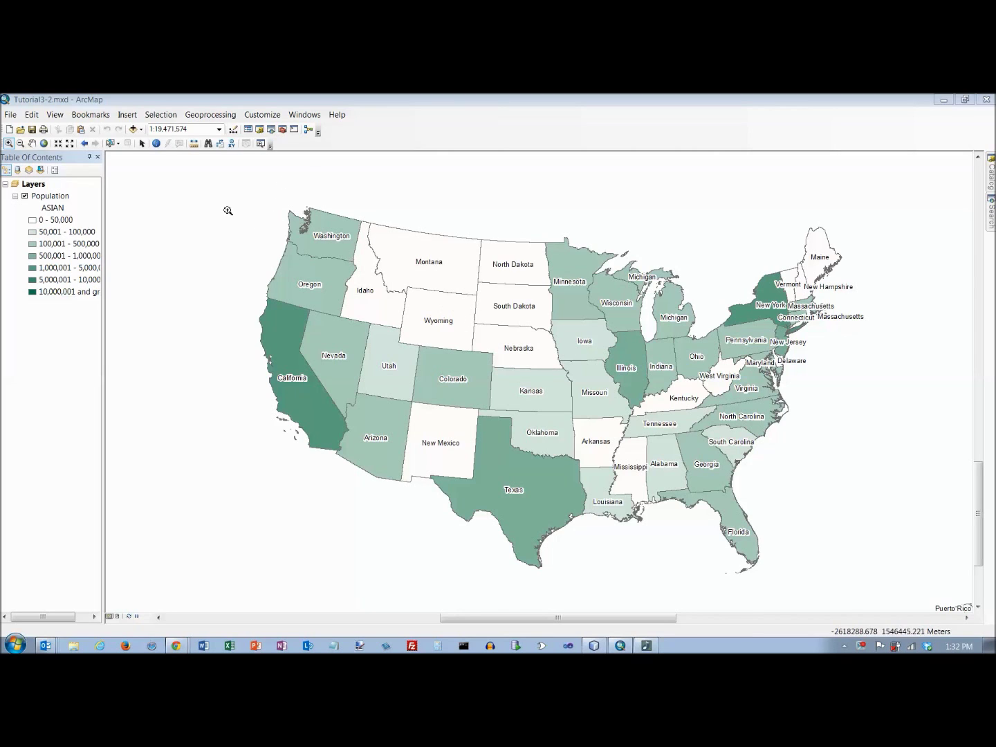
{"action": "scroll", "coordinate": [236, 192], "scroll_direction": "up", "scroll_amount": 1}
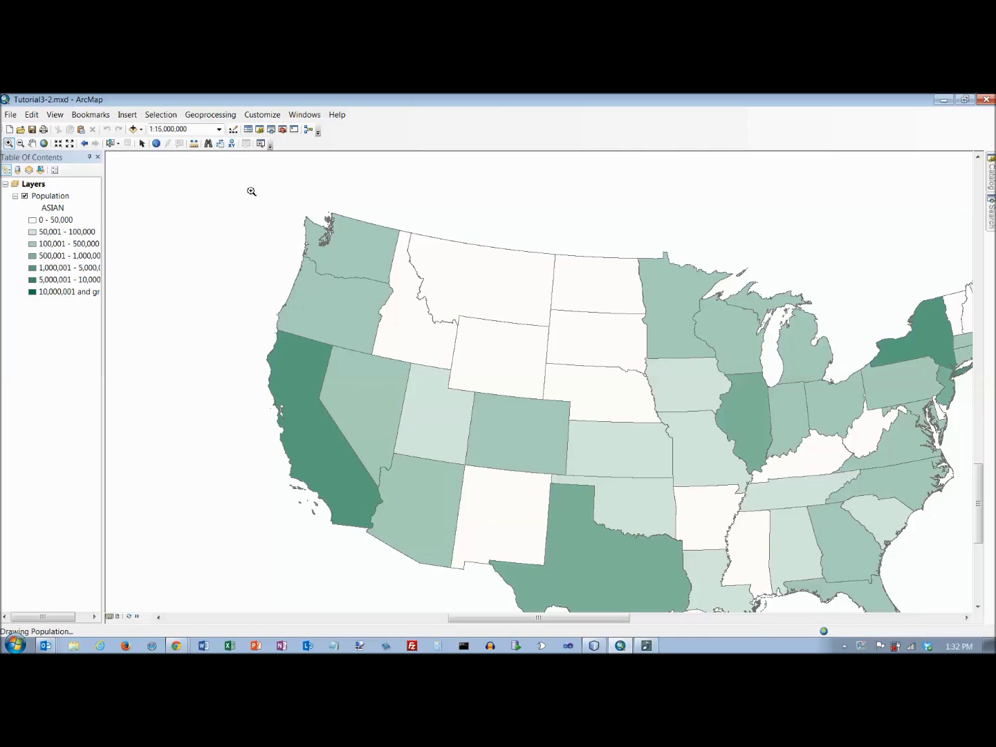
{"action": "left_click", "coordinate": [84, 144]}
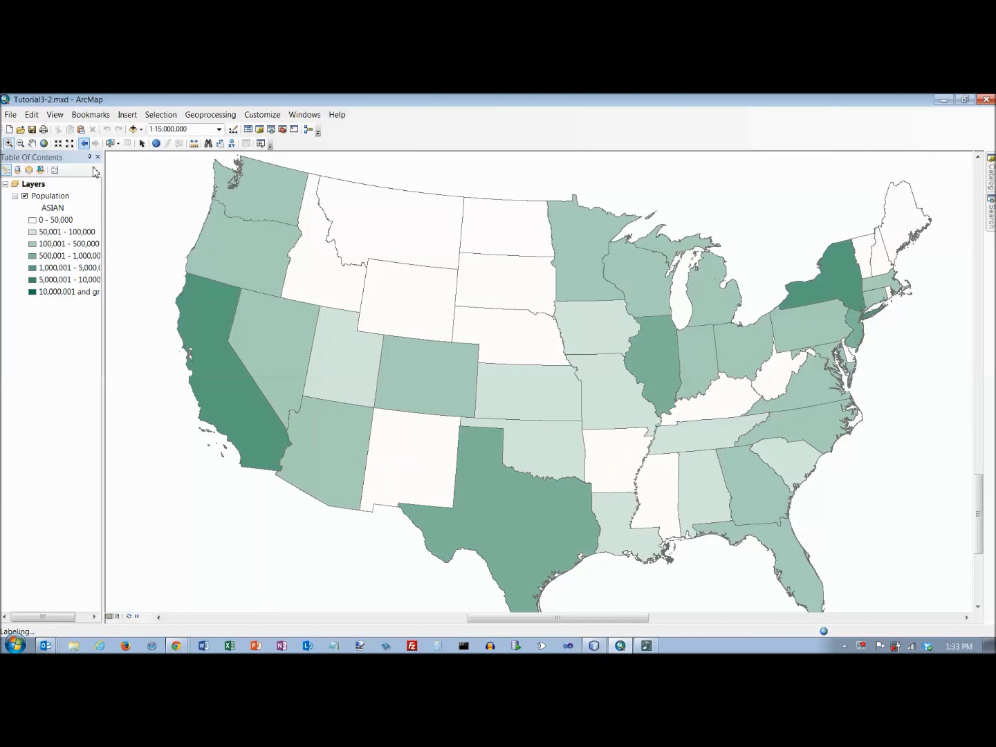
Step: Save the map document as Tutorial3-2Asians.mxd in the Chapter3 folder under MyExercises
{"action": "left_click", "coordinate": [9, 115]}
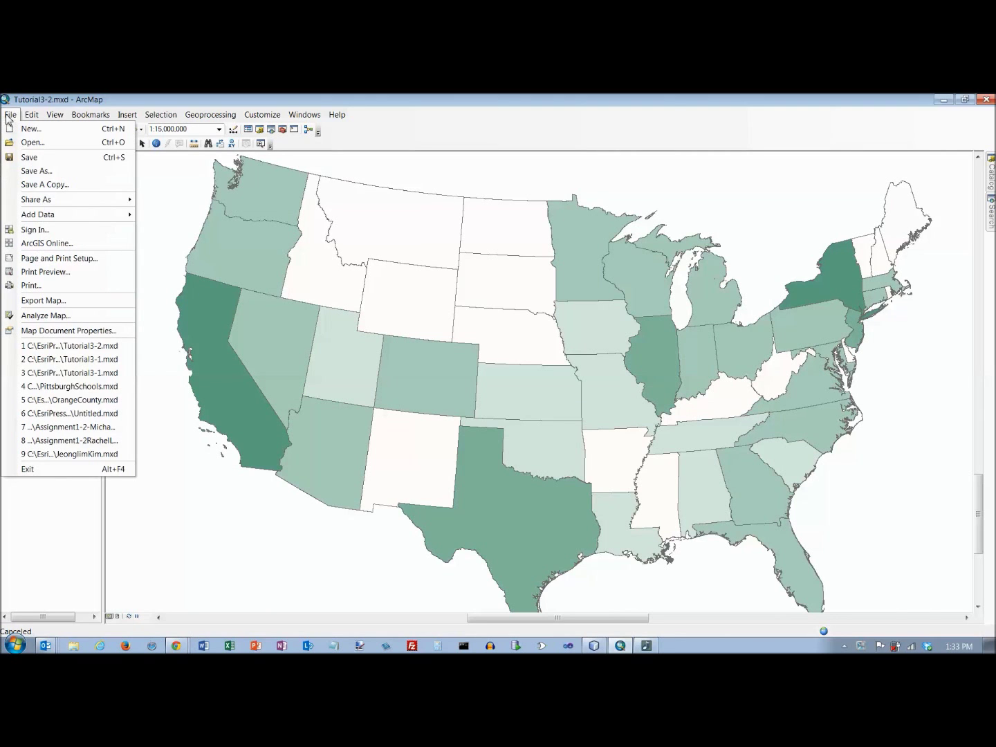
{"action": "left_click", "coordinate": [37, 171]}
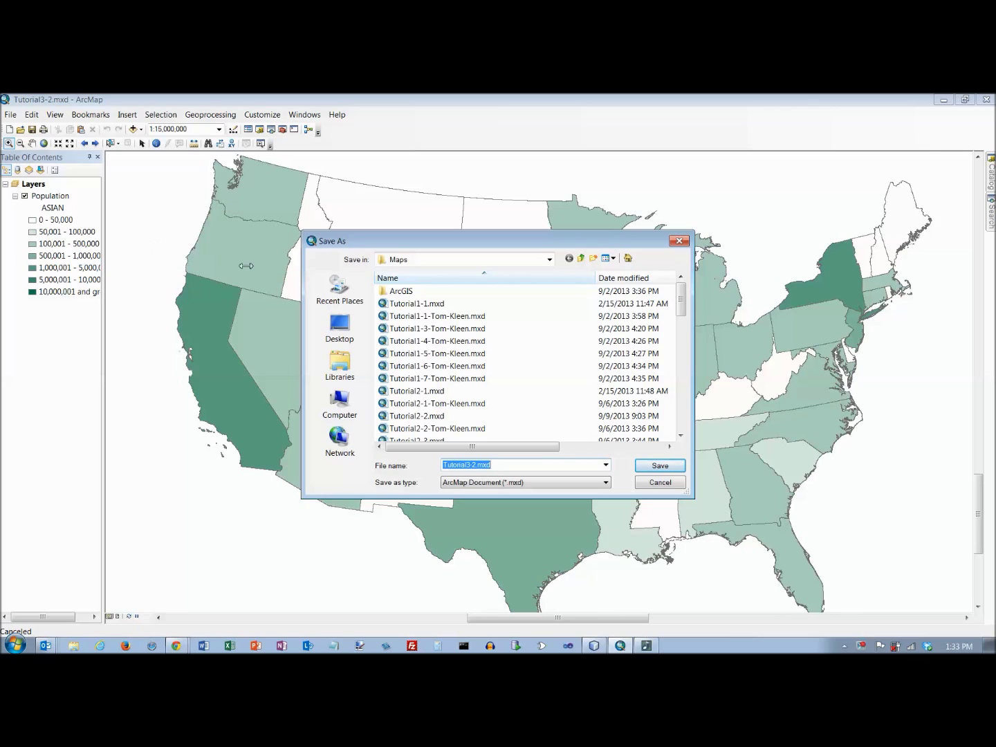
{"action": "left_click", "coordinate": [581, 258]}
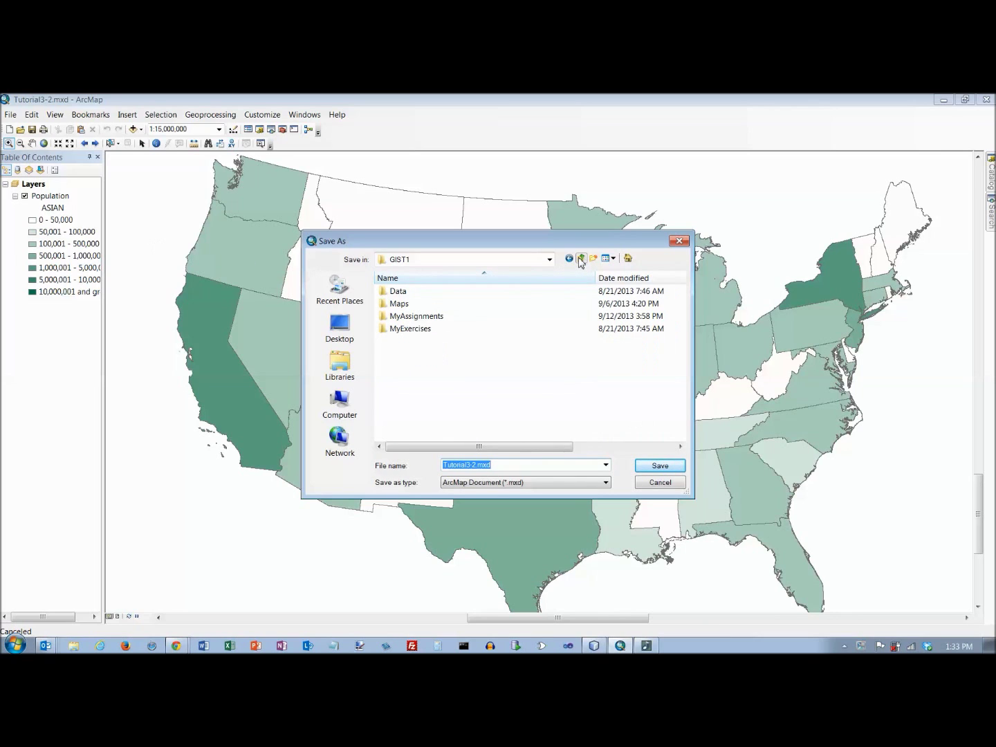
{"action": "double_click", "coordinate": [443, 329]}
{"action": "double_click", "coordinate": [443, 316]}
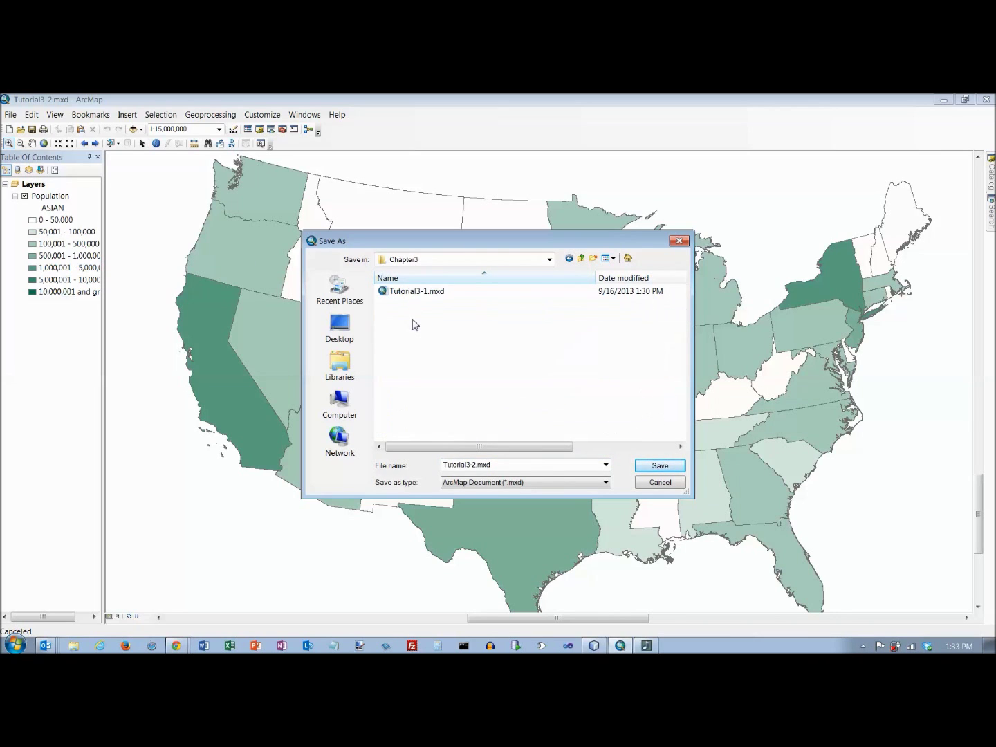
{"action": "left_click", "coordinate": [478, 465]}
{"action": "left_click", "coordinate": [479, 466]}
{"action": "type", "text": "YourName"}
{"action": "key", "text": "Return"}
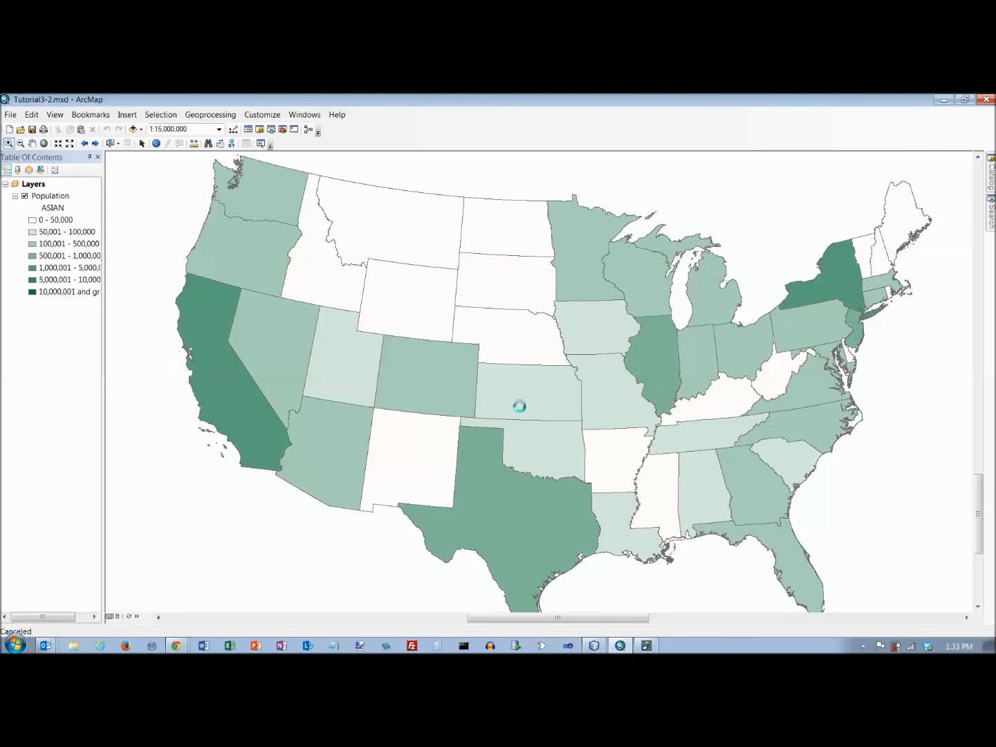
Step: Save the Population layer as the layer file StatesPopulation.lyr in the Chapter3 folder
{"action": "right_click", "coordinate": [44, 201]}
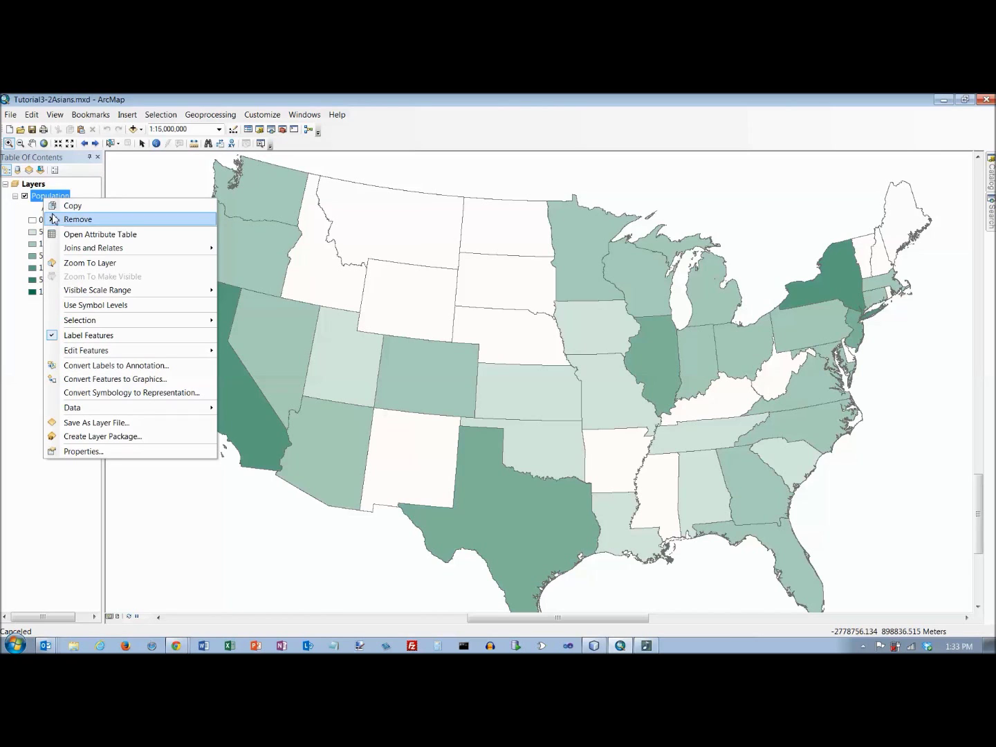
{"action": "left_click", "coordinate": [131, 423]}
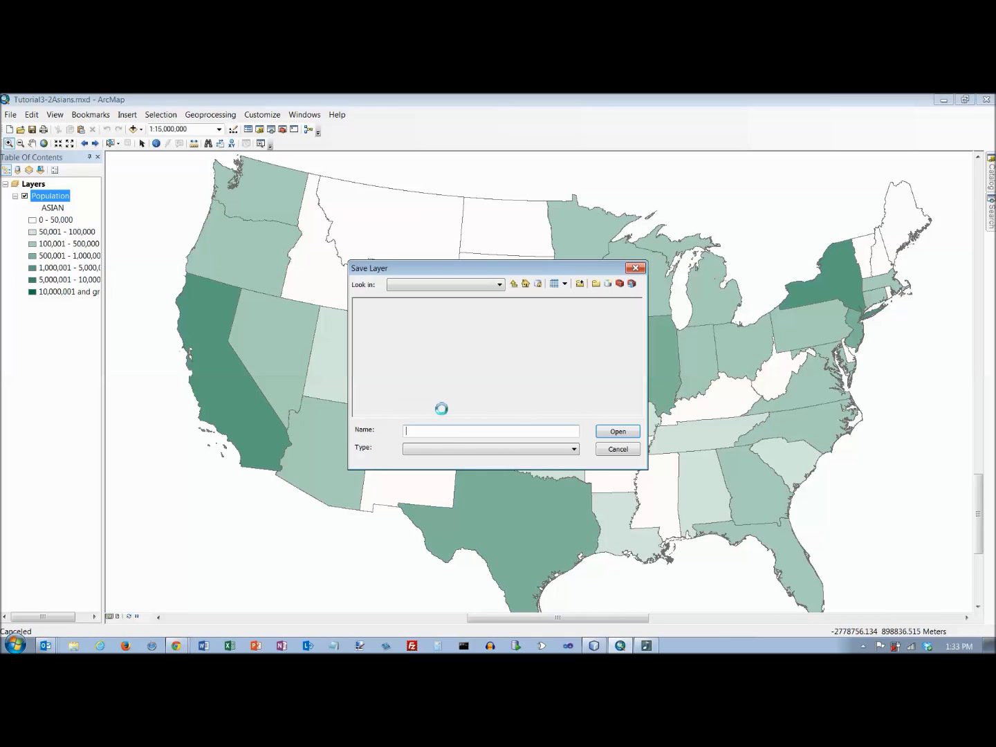
{"action": "type", "text": "StatesPopulation.lyr"}
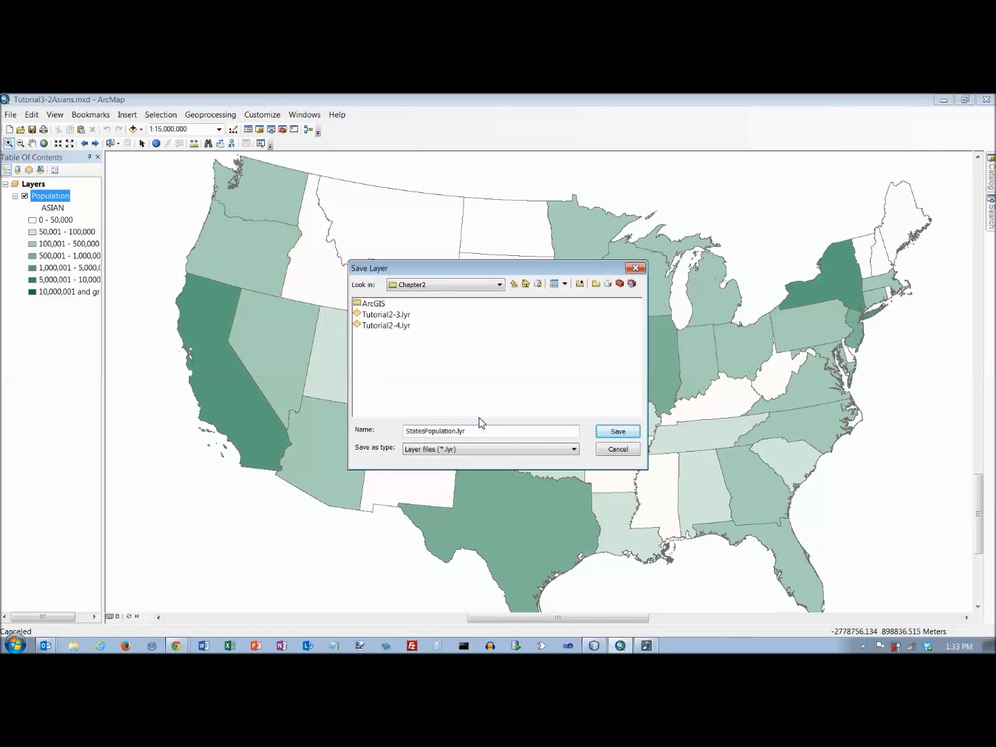
{"action": "left_click", "coordinate": [515, 284]}
{"action": "left_click", "coordinate": [385, 350]}
{"action": "double_click", "coordinate": [384, 350]}
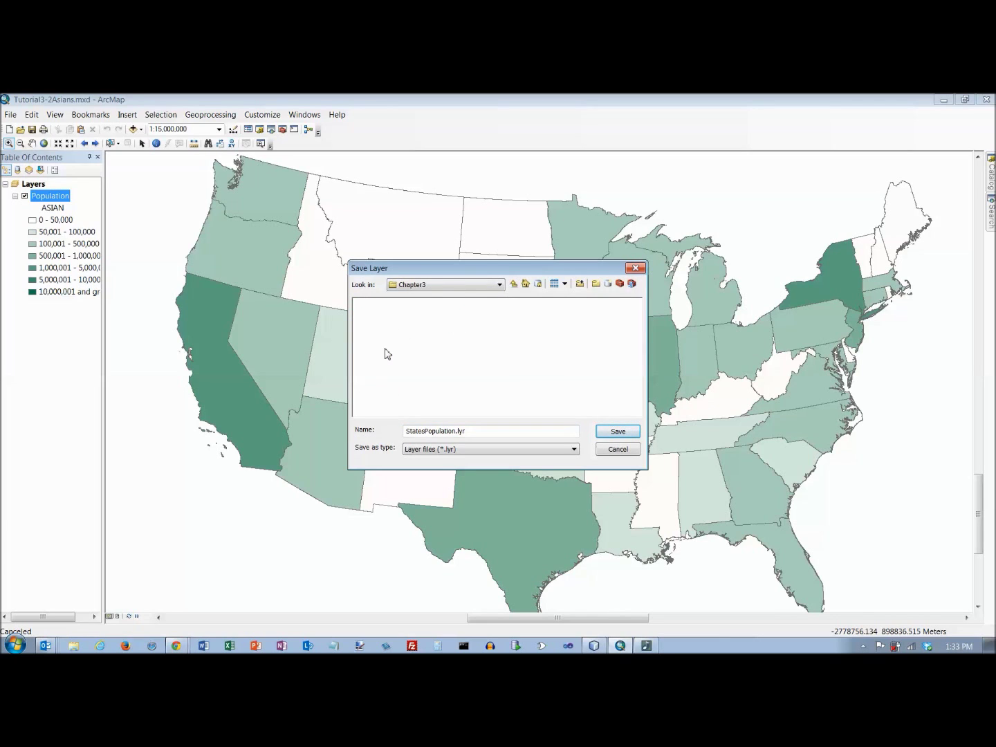
{"action": "left_click", "coordinate": [617, 432]}
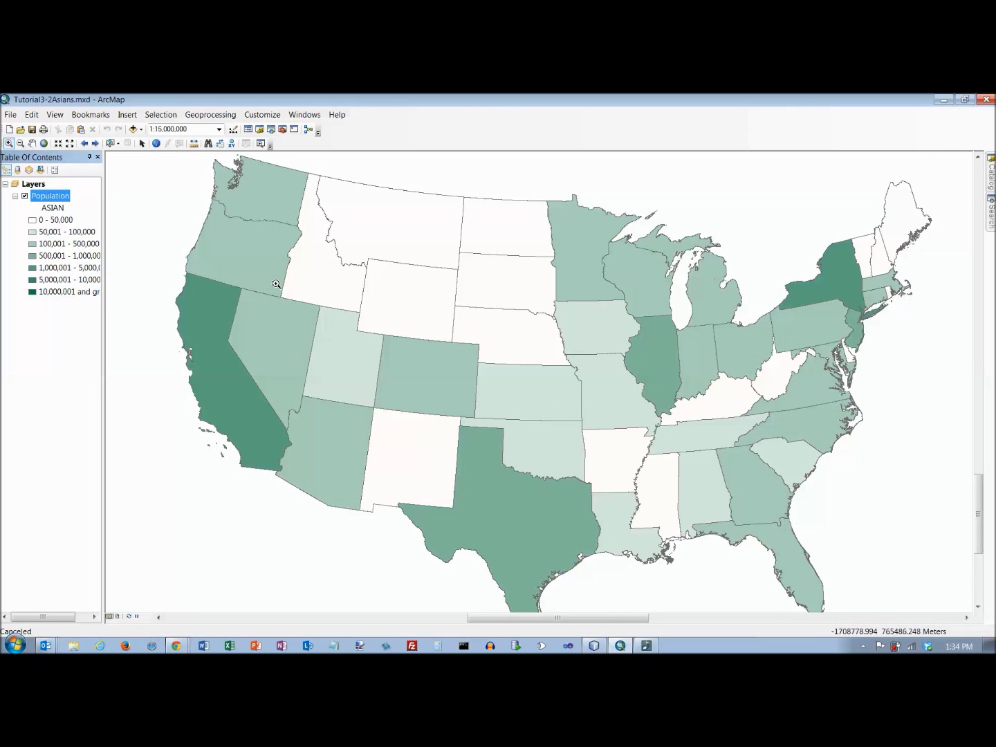
Step: Switch the map to layout view, then review and accept the Layout View settings in ArcMap Options
{"action": "left_click", "coordinate": [54, 115]}
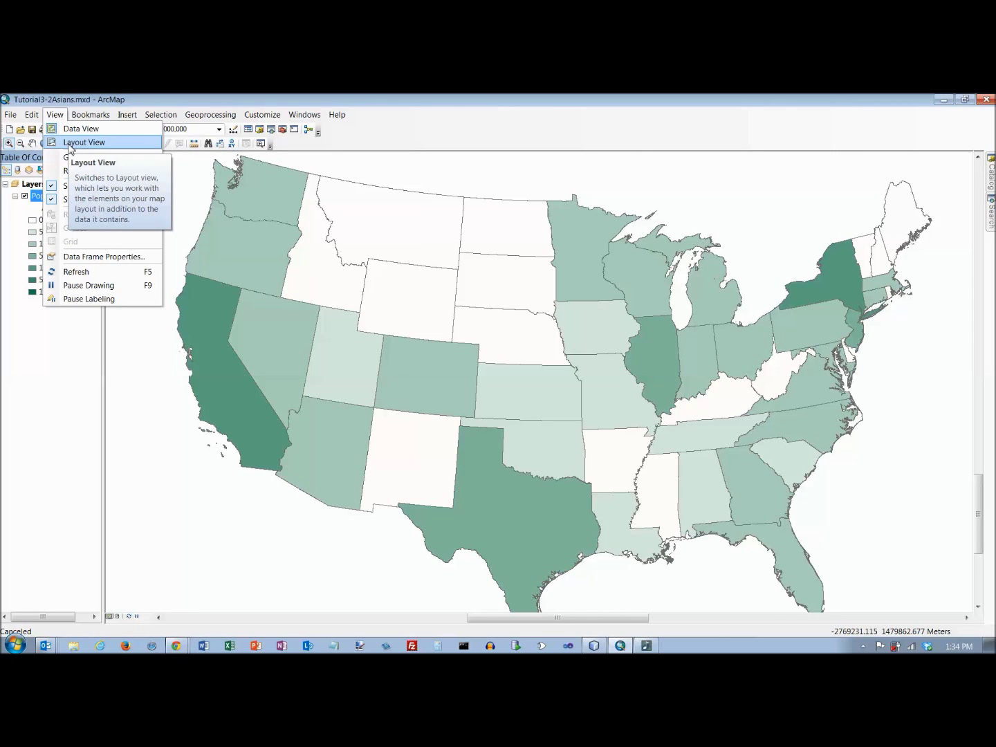
{"action": "left_click", "coordinate": [70, 143]}
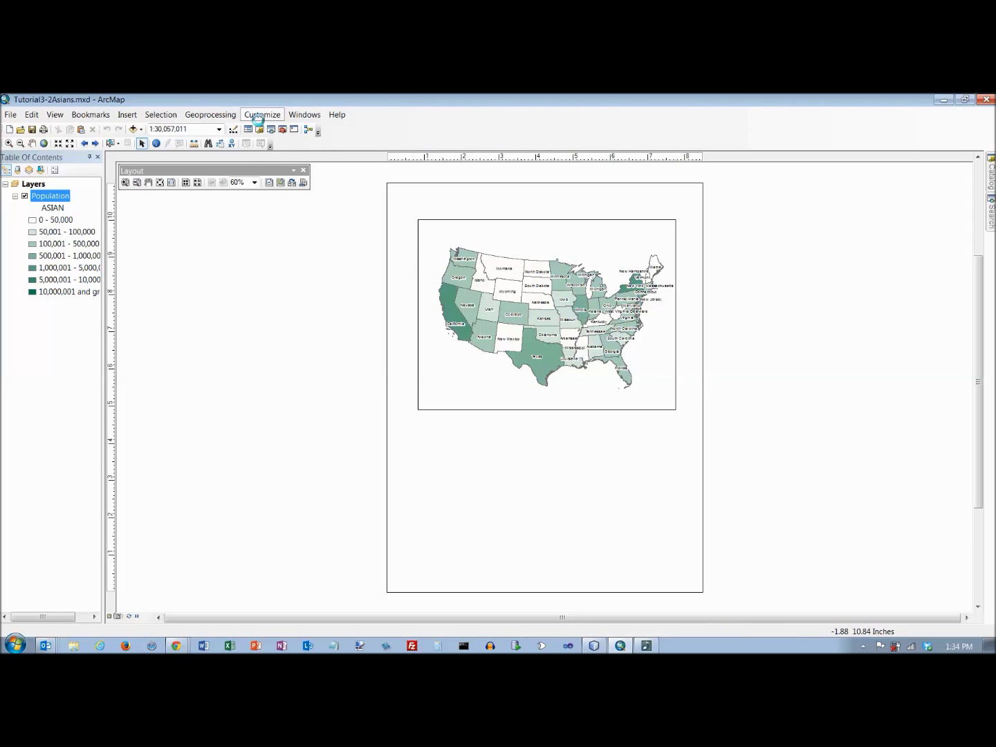
{"action": "left_click", "coordinate": [259, 116]}
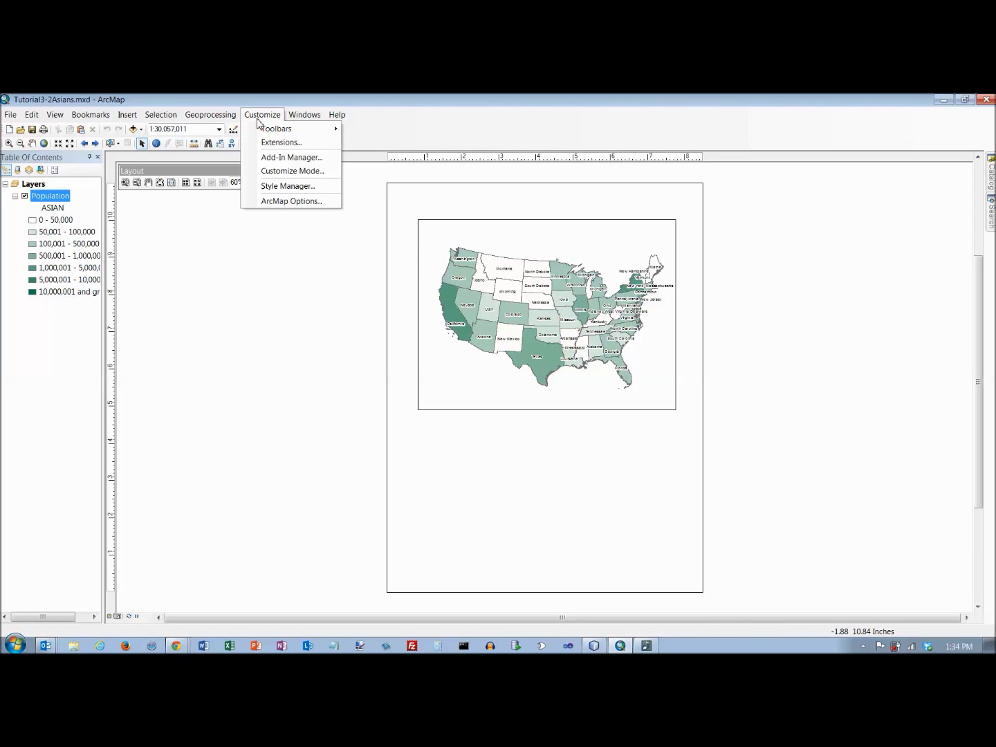
{"action": "left_click", "coordinate": [284, 201]}
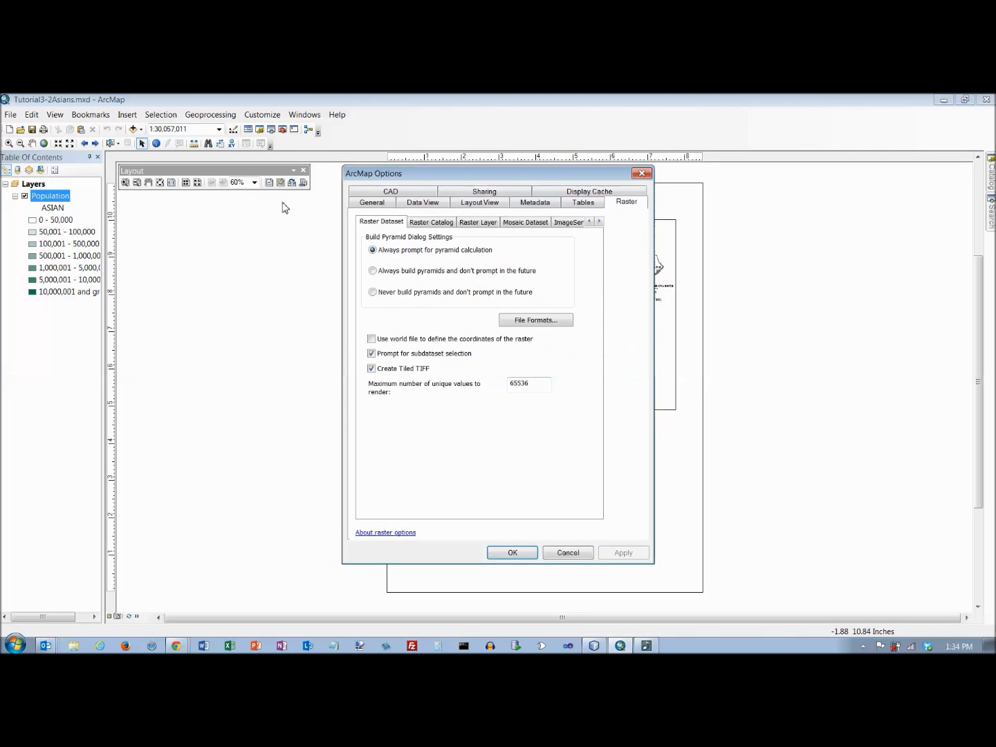
{"action": "left_click", "coordinate": [484, 192]}
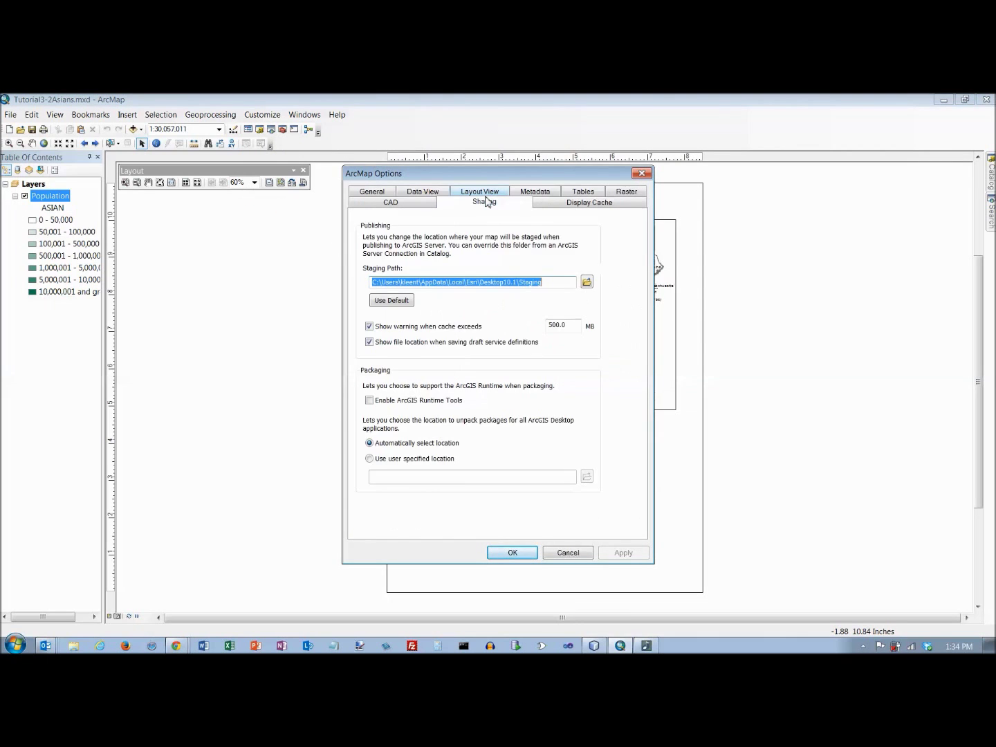
{"action": "left_click", "coordinate": [484, 192]}
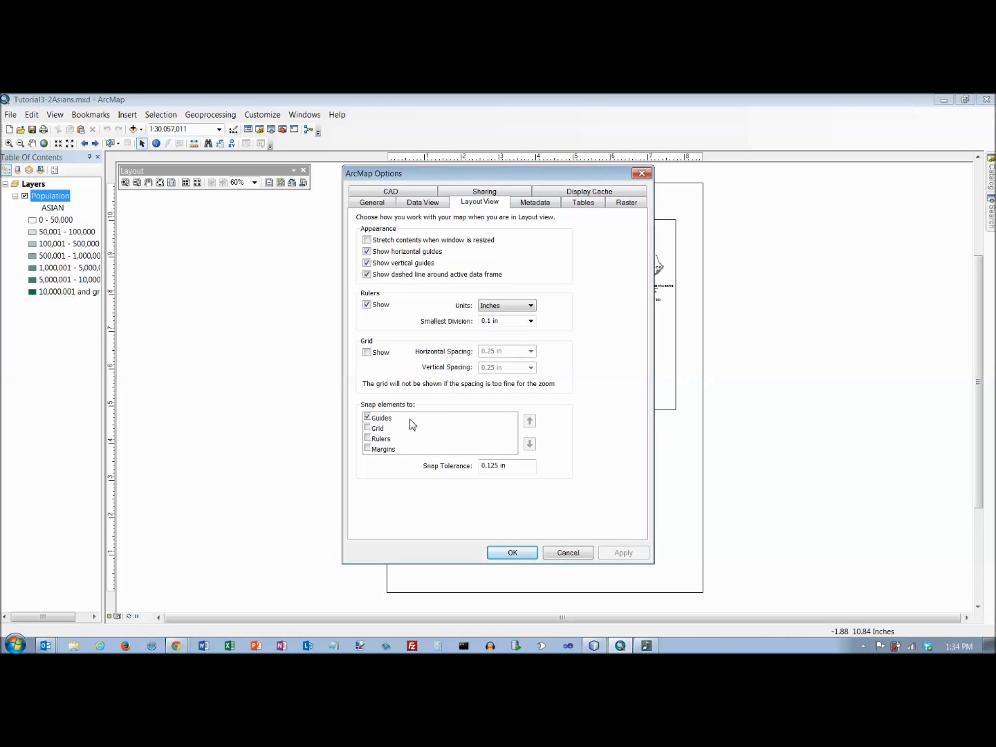
{"action": "left_click", "coordinate": [527, 554]}
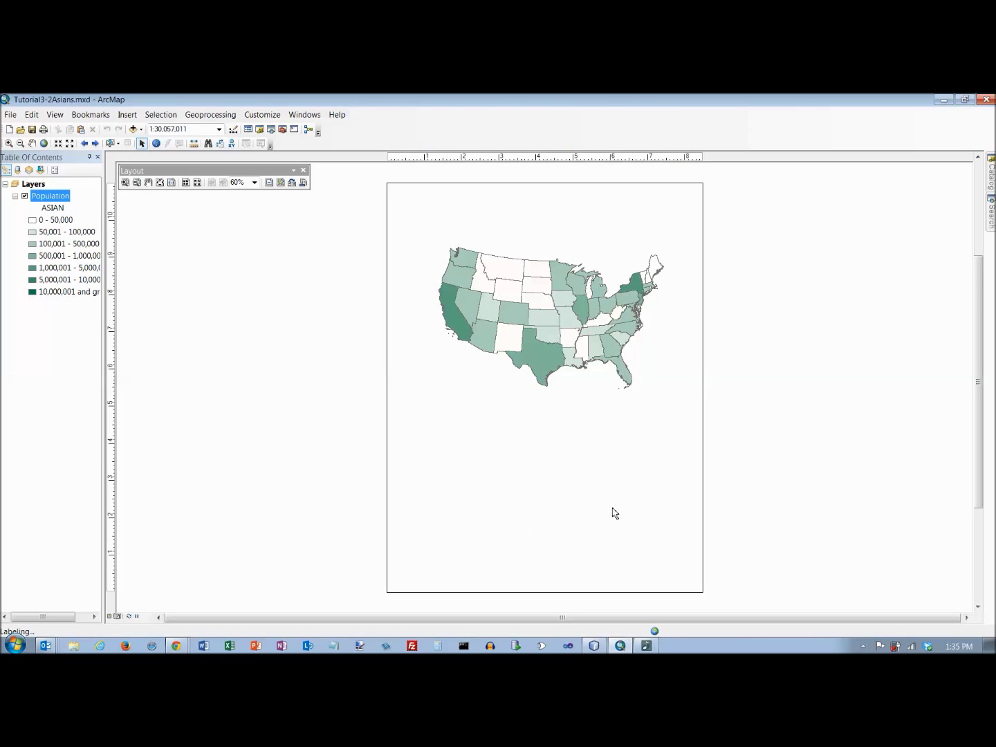
Step: Set the layout's printer to \\Print\HE-278 in Page and Print Setup
{"action": "right_click", "coordinate": [288, 374]}
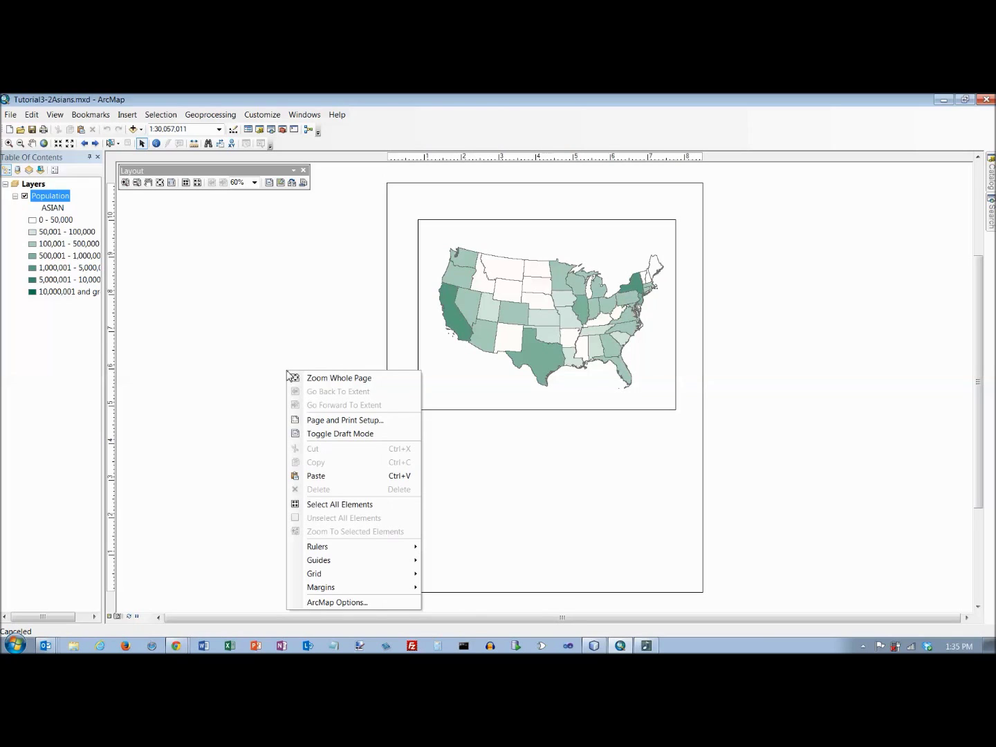
{"action": "left_click", "coordinate": [340, 421]}
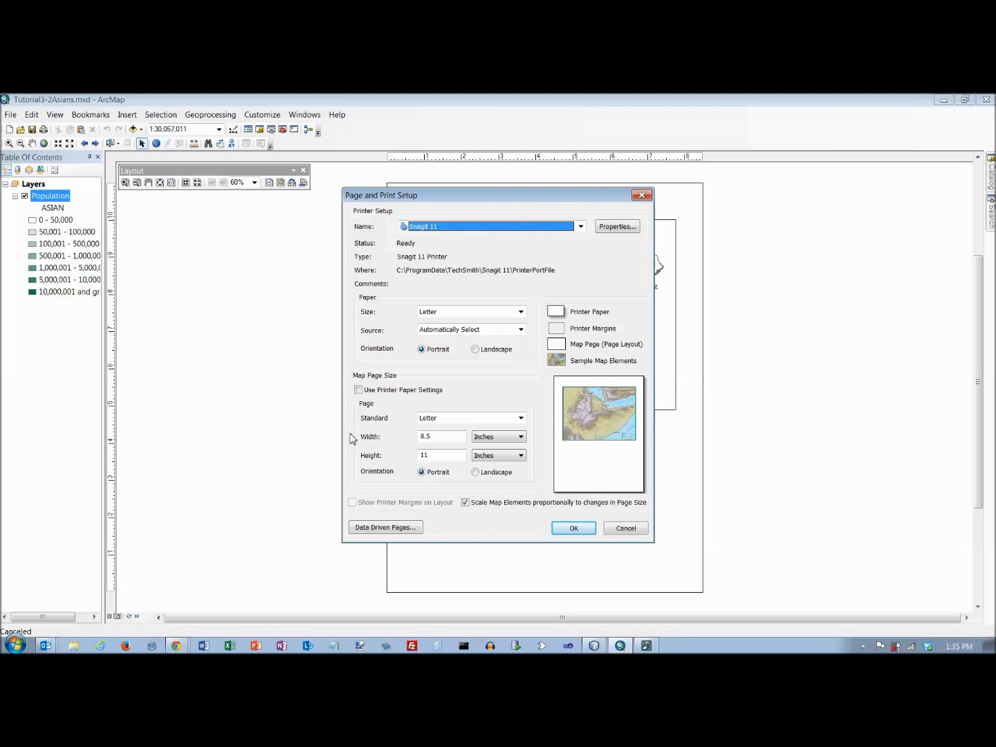
{"action": "left_click", "coordinate": [580, 227]}
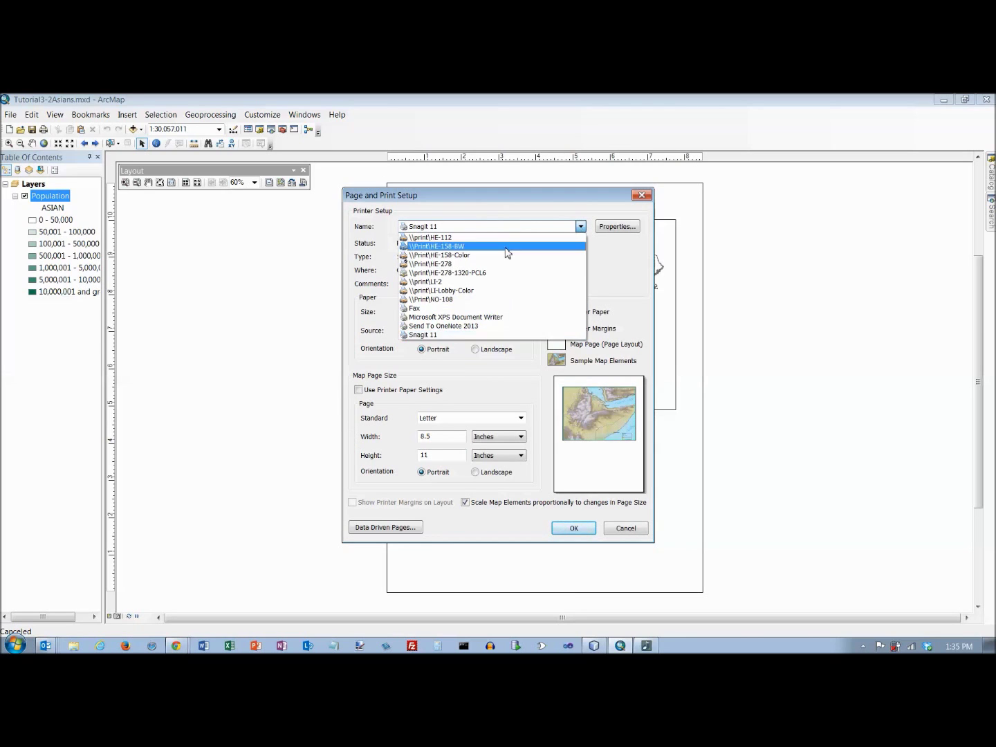
{"action": "left_click", "coordinate": [464, 266]}
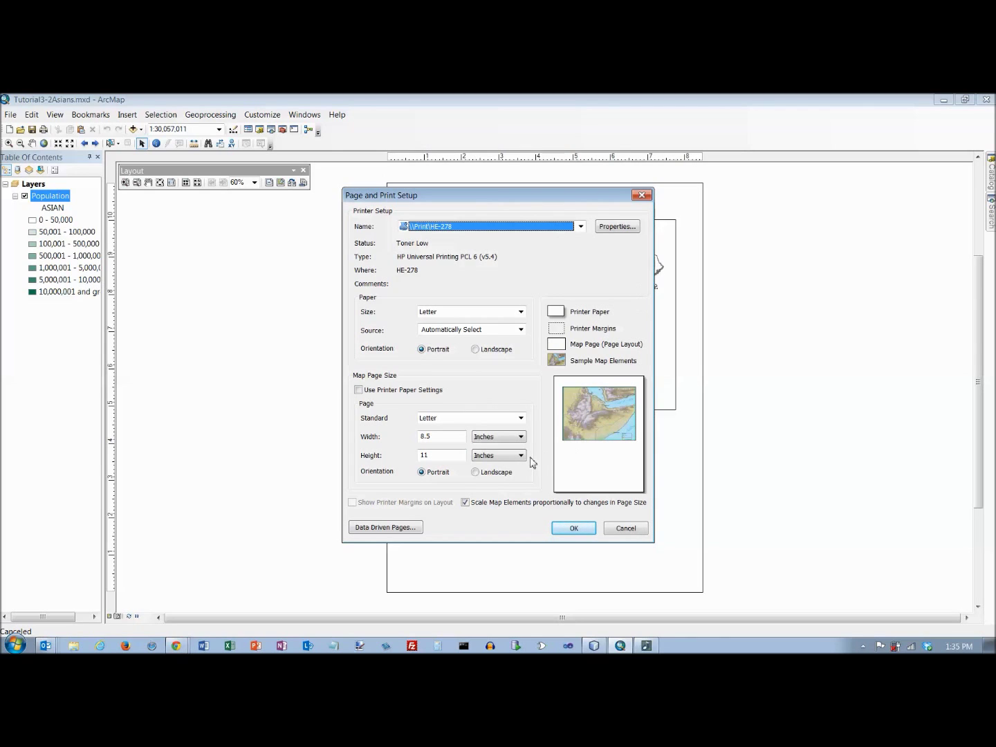
{"action": "left_click", "coordinate": [583, 533]}
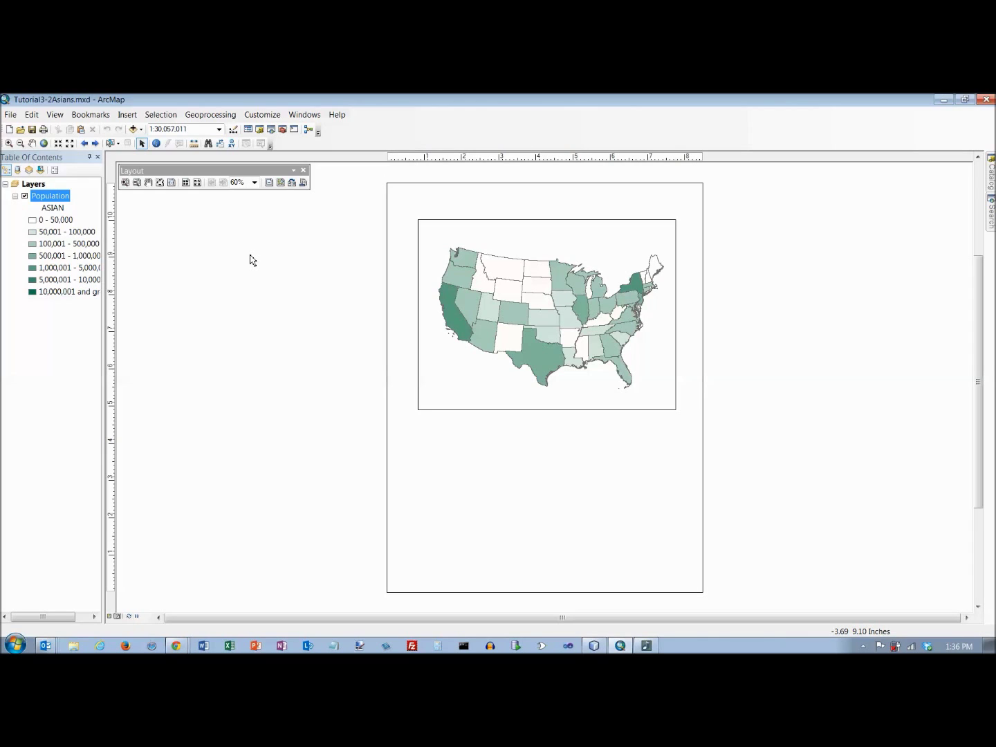
Step: Set both the map page and the printer paper orientation to Landscape in Page and Print Setup
{"action": "right_click", "coordinate": [272, 299]}
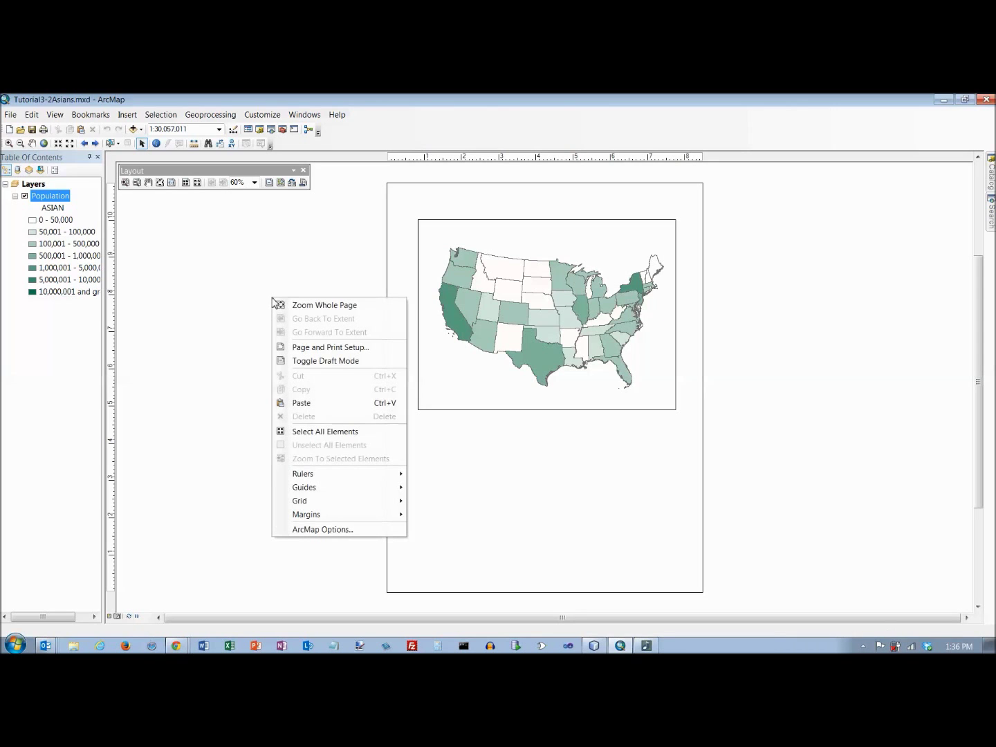
{"action": "left_click", "coordinate": [318, 346]}
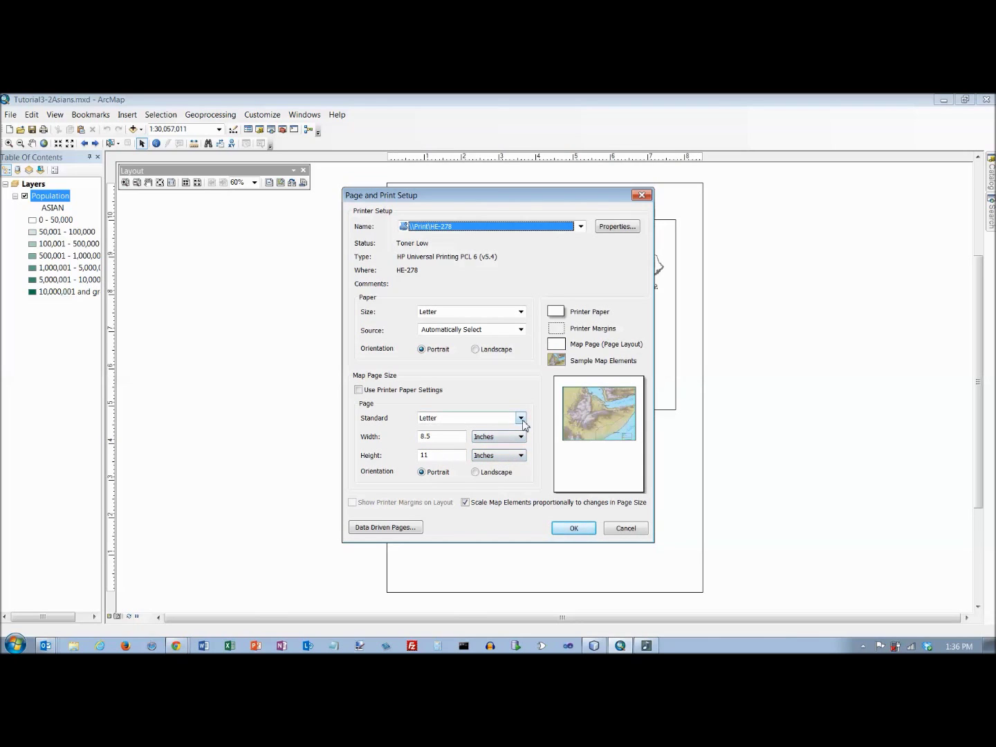
{"action": "left_click", "coordinate": [475, 472]}
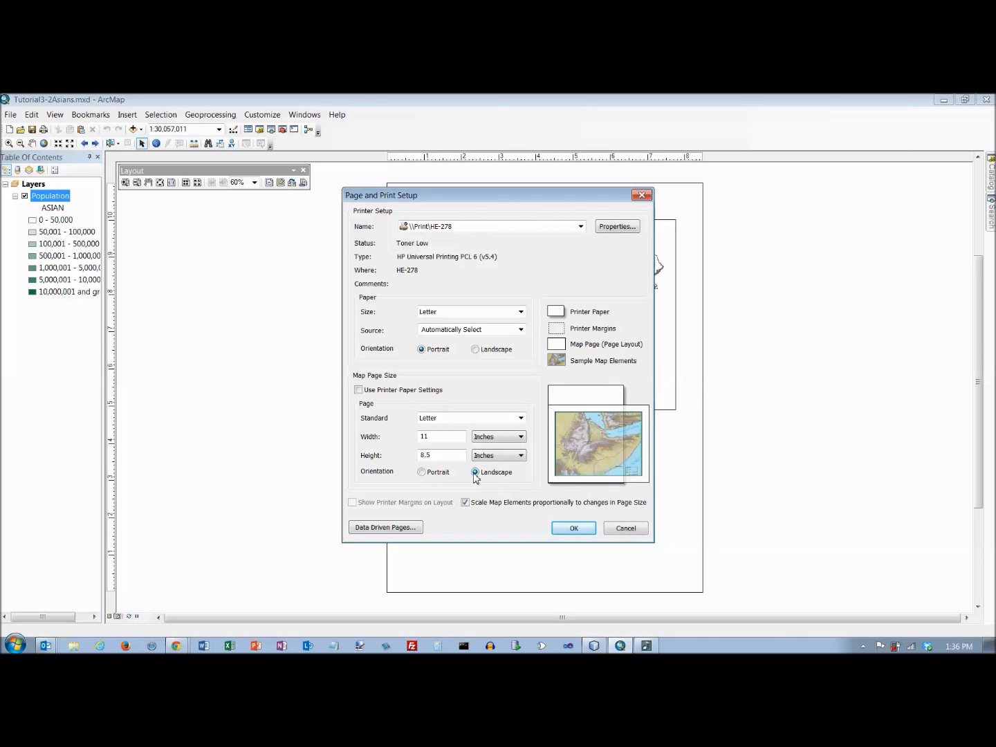
{"action": "left_click", "coordinate": [476, 348]}
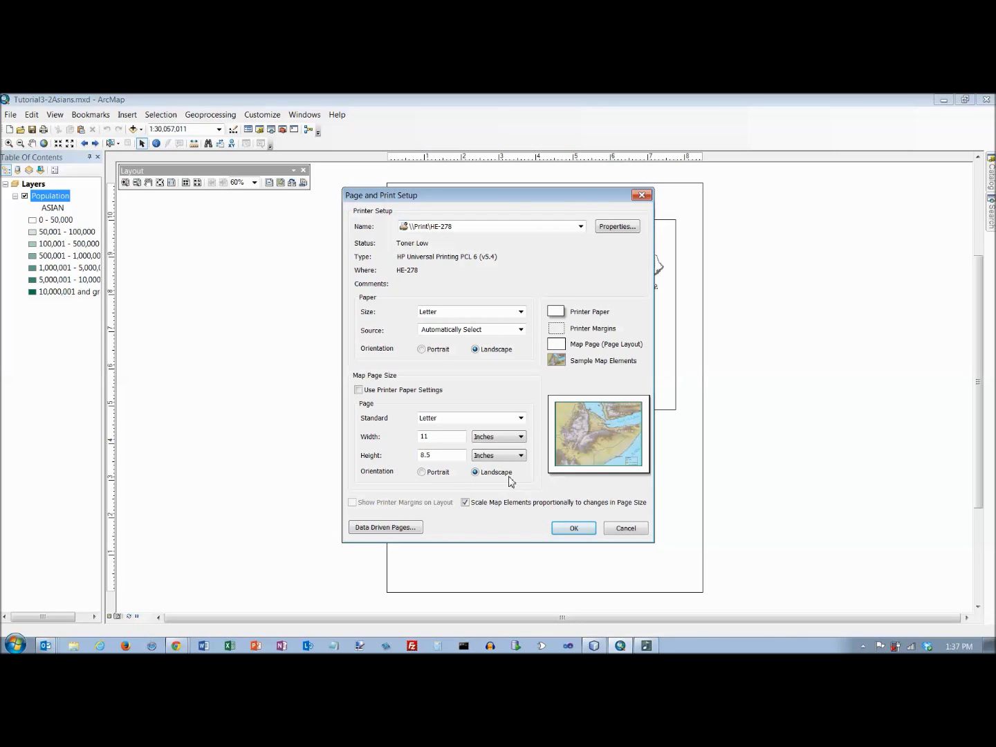
{"action": "left_click", "coordinate": [575, 529]}
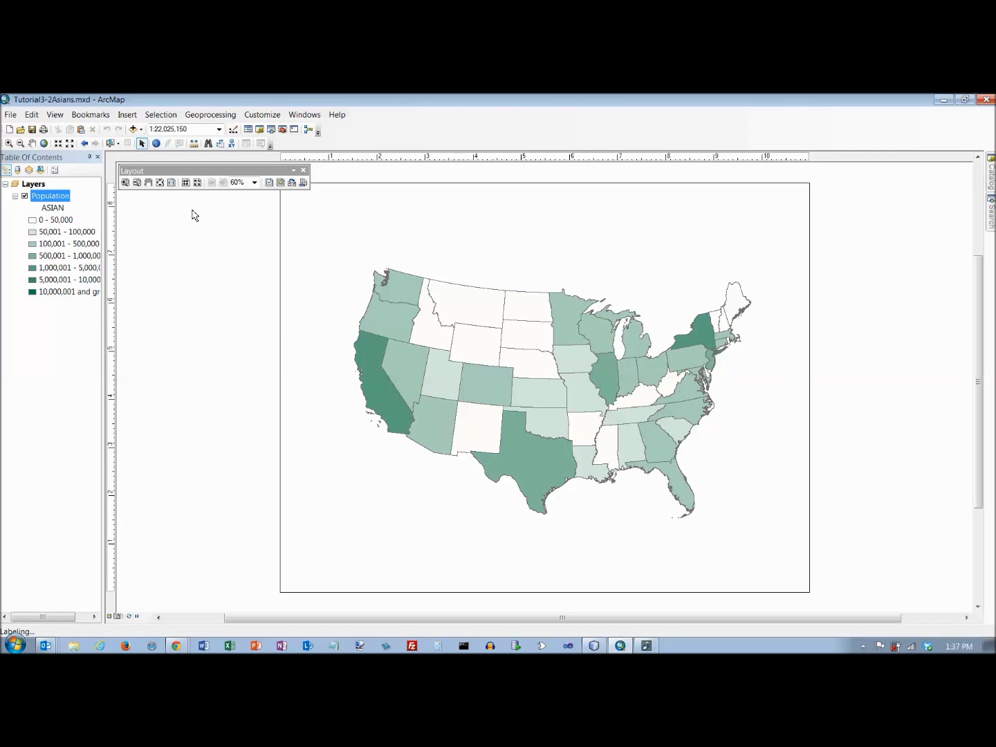
Step: Add a vertical guide at about 8.5 inches and a horizontal guide at about 7 inches to the layout
{"action": "left_click", "coordinate": [56, 115]}
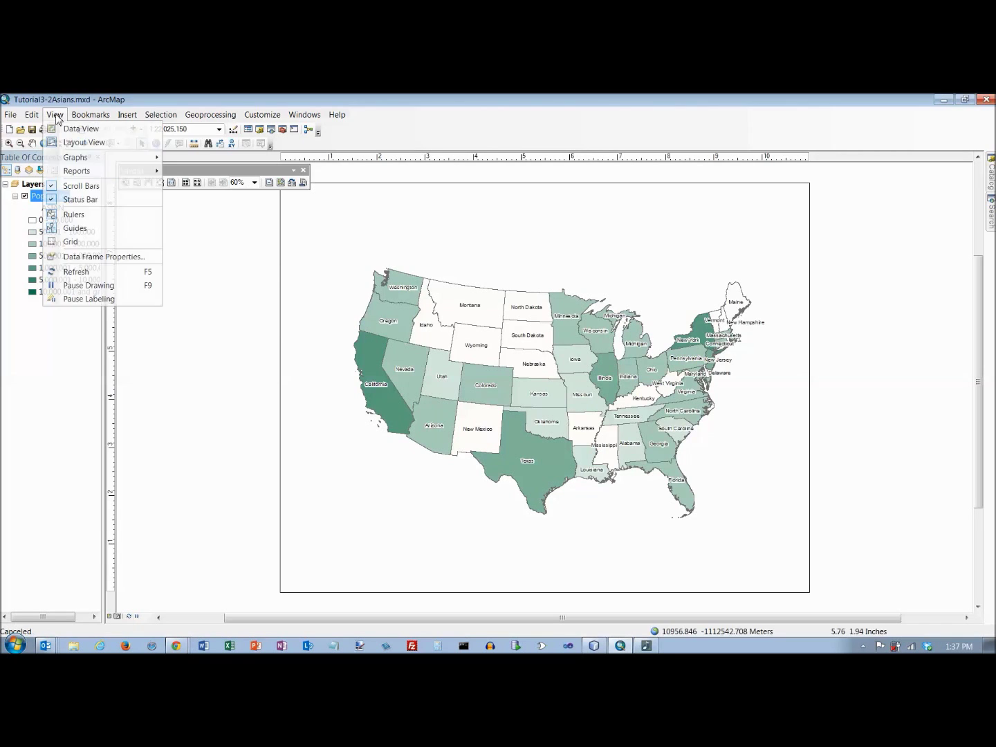
{"action": "left_click", "coordinate": [69, 142]}
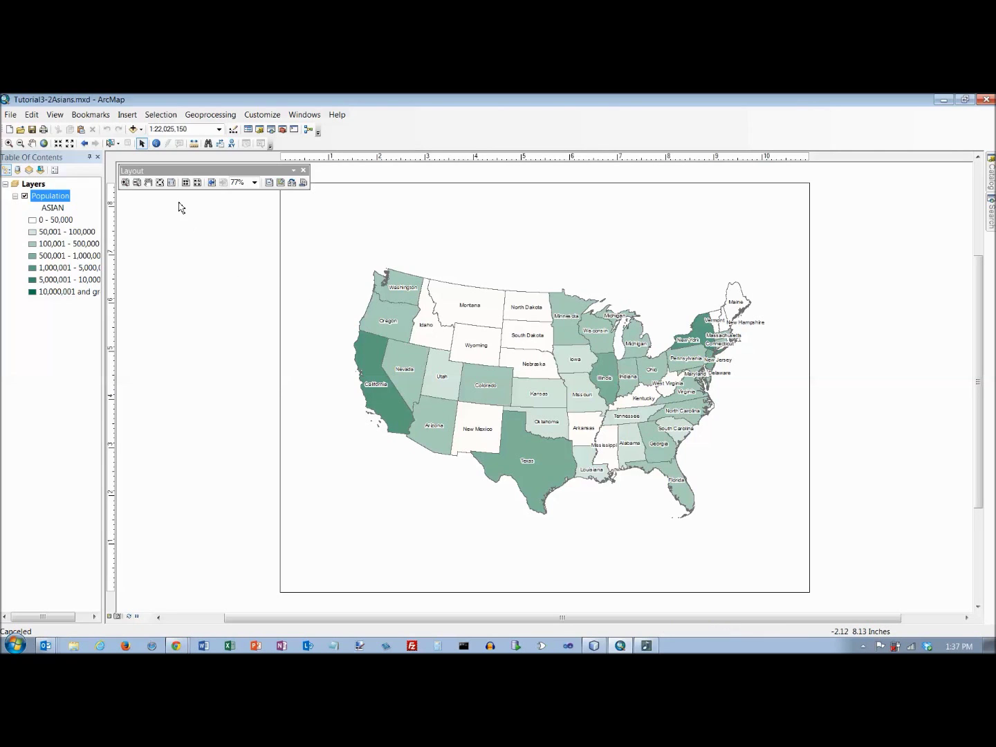
{"action": "right_click", "coordinate": [304, 211]}
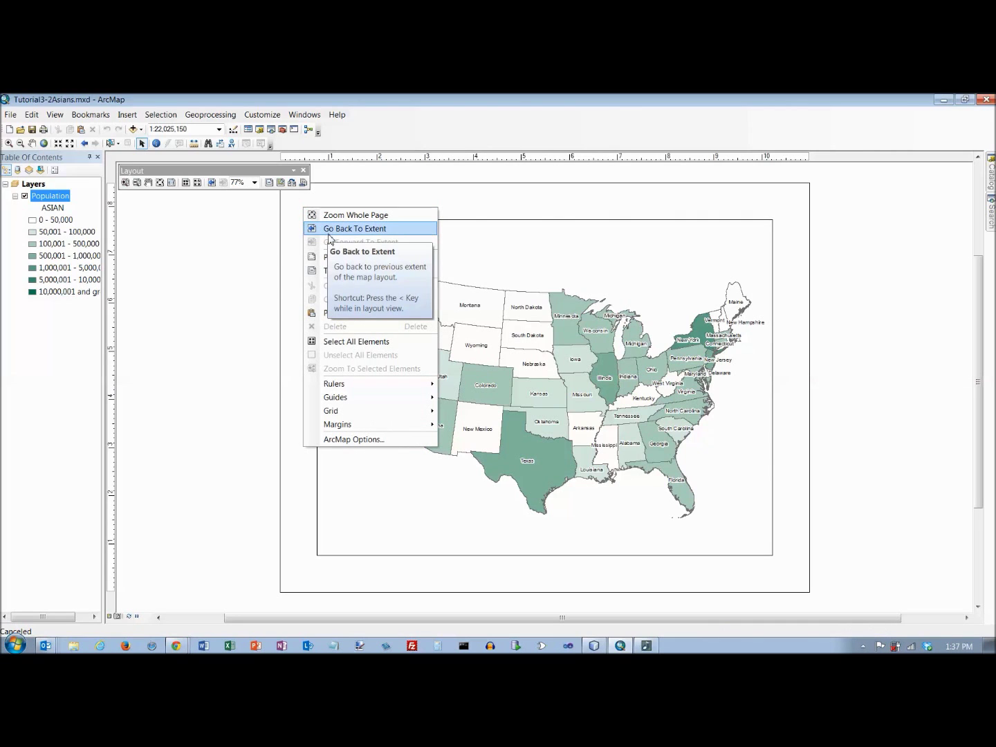
{"action": "left_click", "coordinate": [330, 214]}
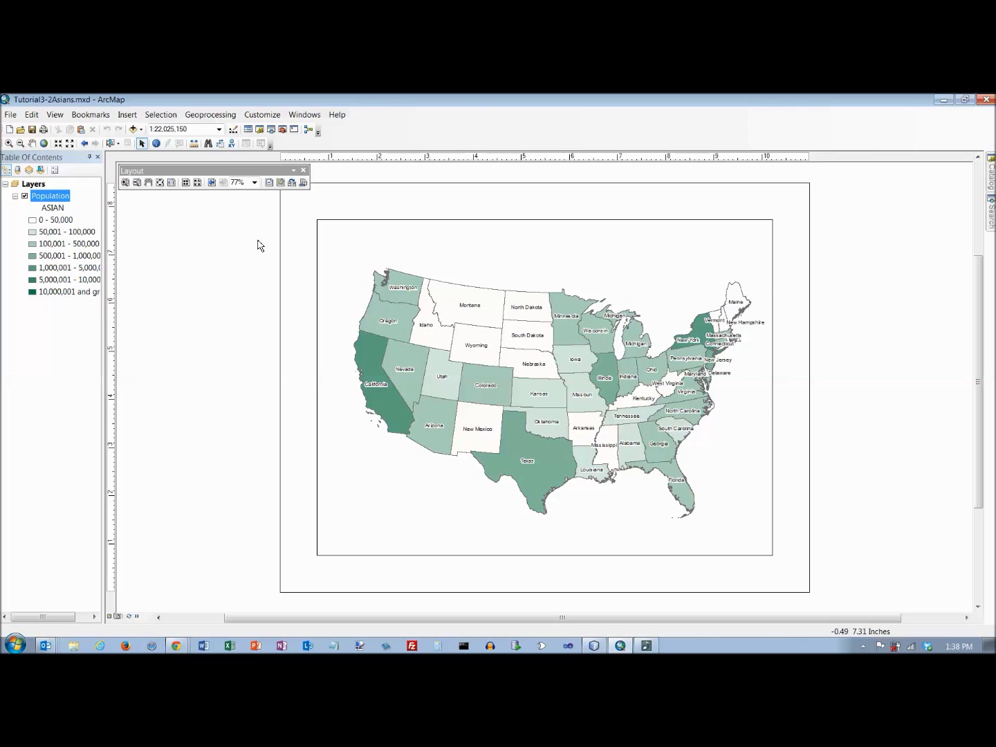
{"action": "left_click", "coordinate": [690, 158]}
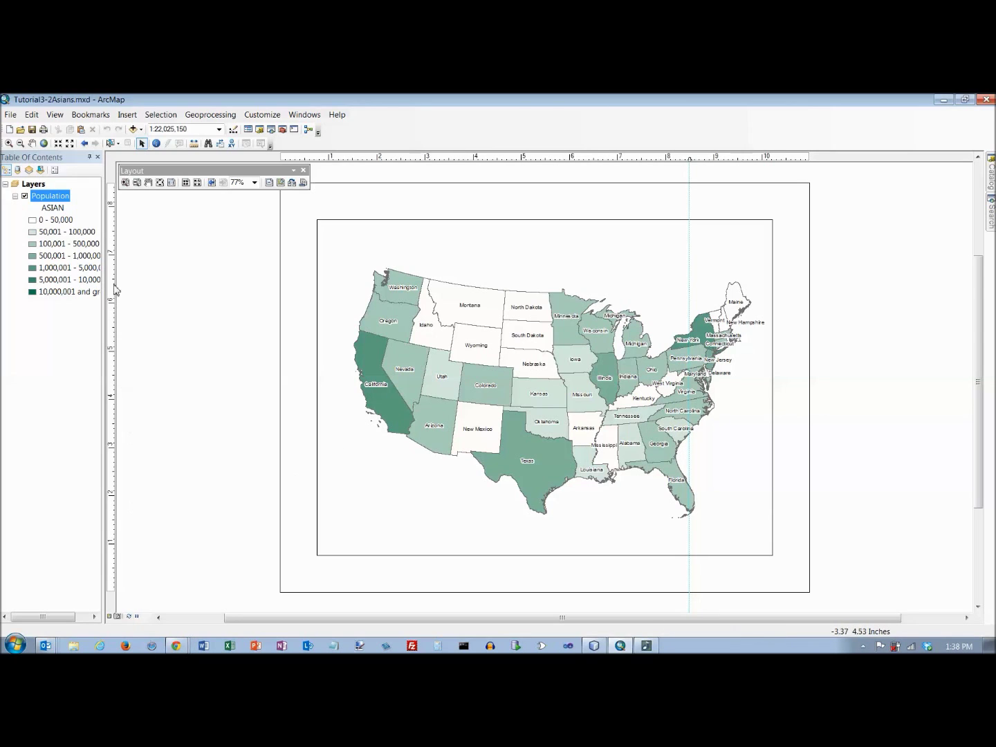
{"action": "left_click", "coordinate": [112, 255]}
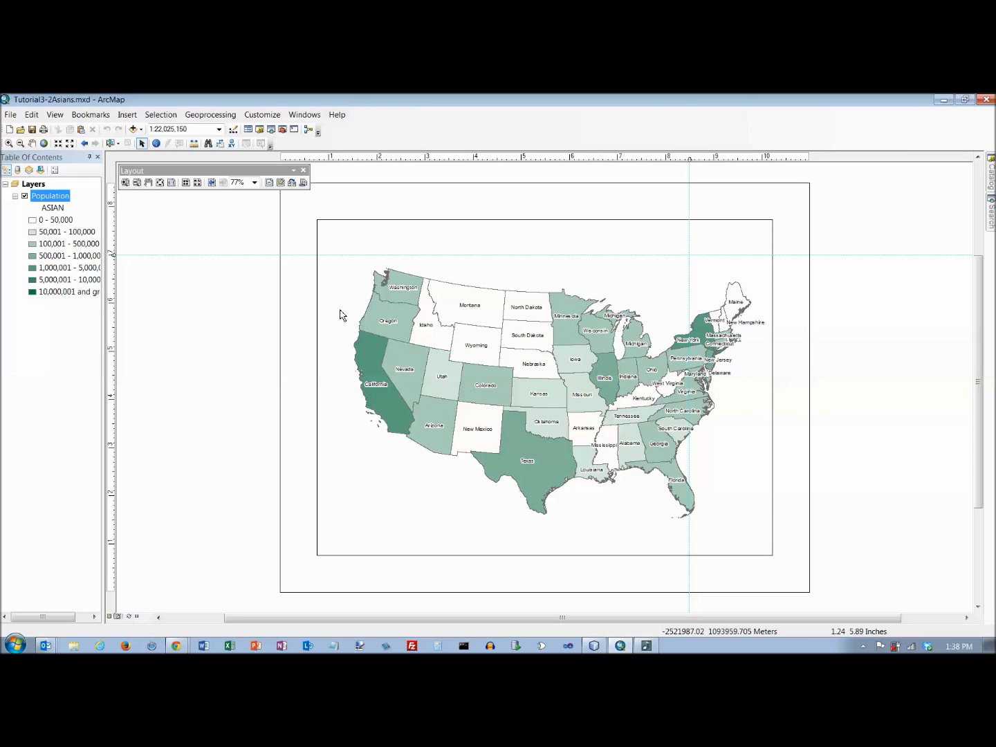
Step: Set the map data frame's width to 7.5 in with its aspect ratio preserved
{"action": "left_click", "coordinate": [467, 322]}
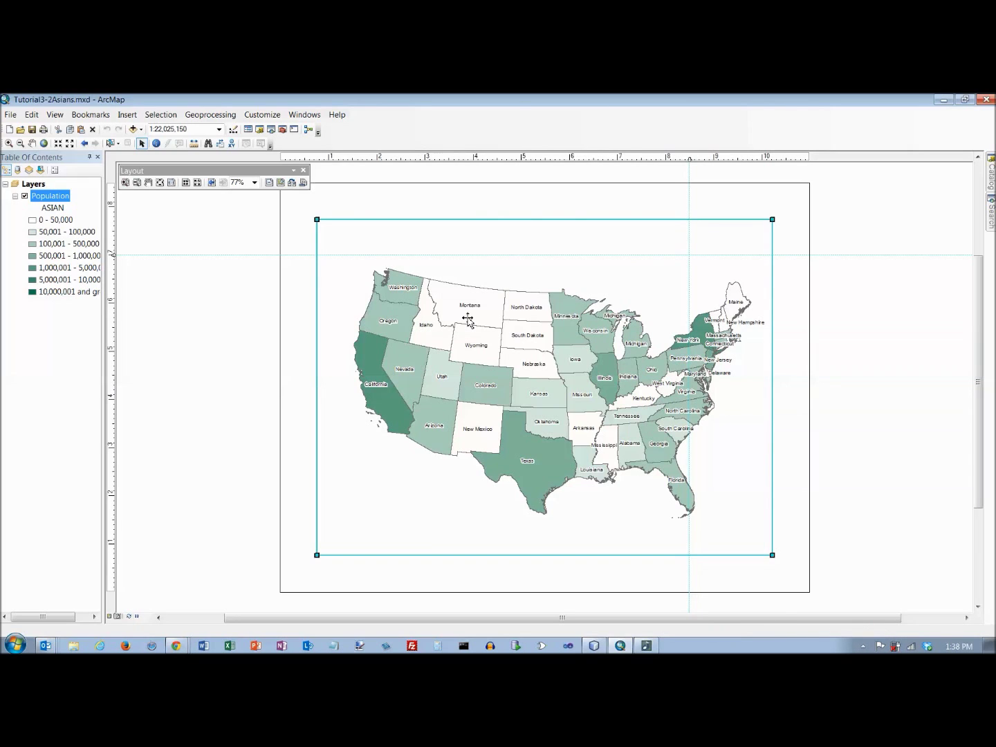
{"action": "right_click", "coordinate": [339, 343]}
{"action": "left_click", "coordinate": [374, 563]}
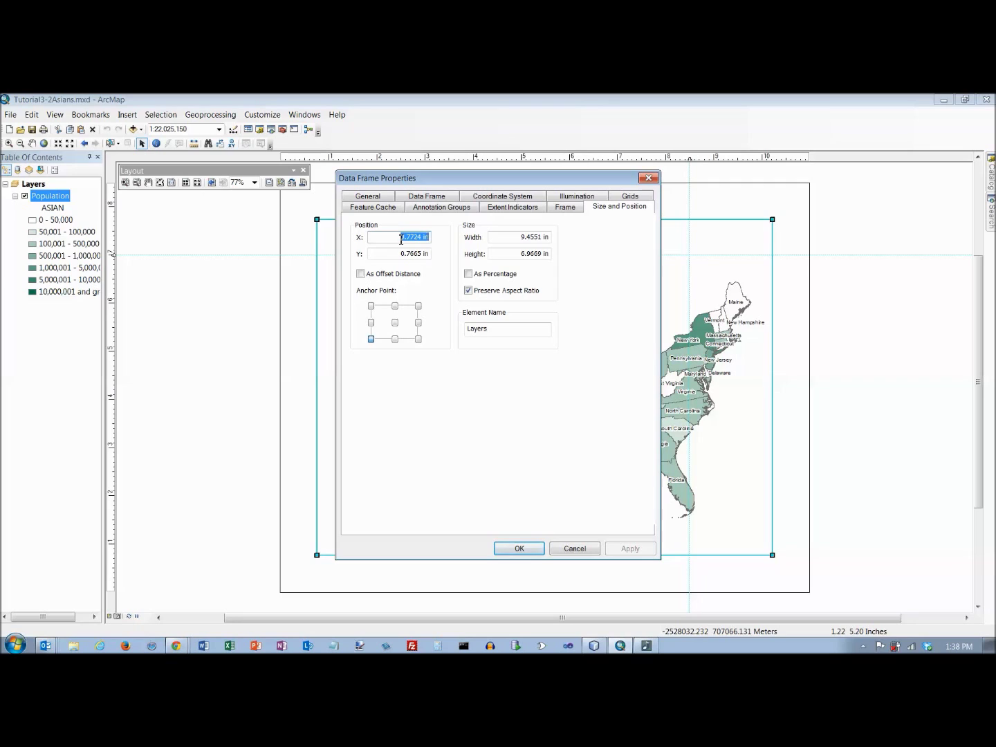
{"action": "left_click_drag", "start_coordinate": [517, 237], "coordinate": [574, 240]}
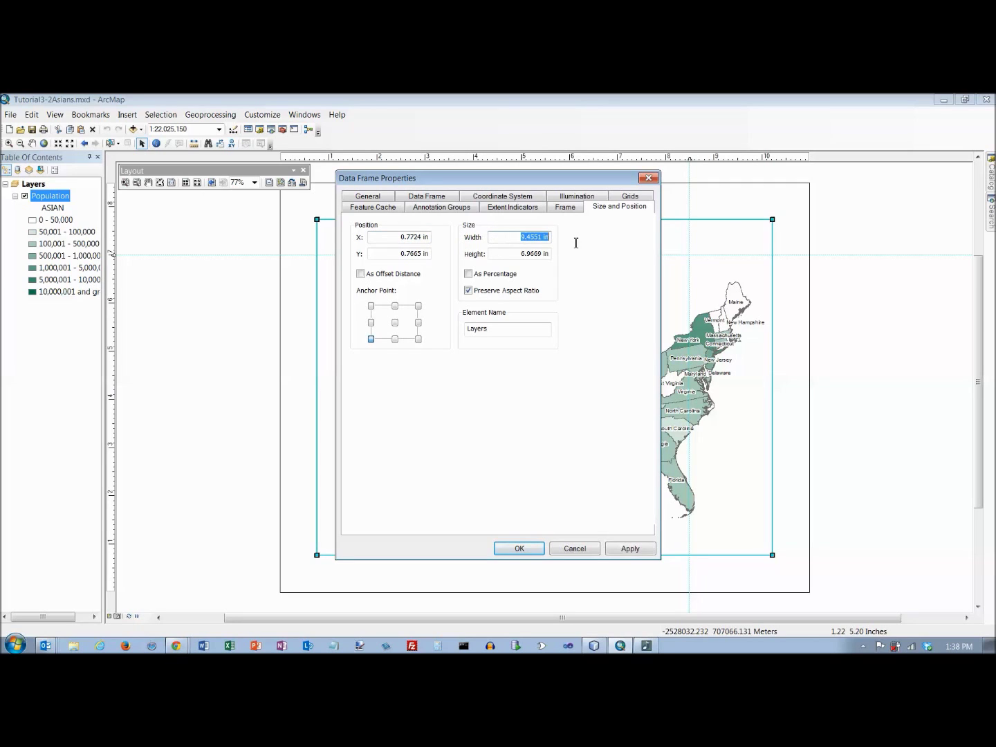
{"action": "type", "text": "7.5"}
{"action": "key", "text": "Tab"}
{"action": "key", "text": "Tab"}
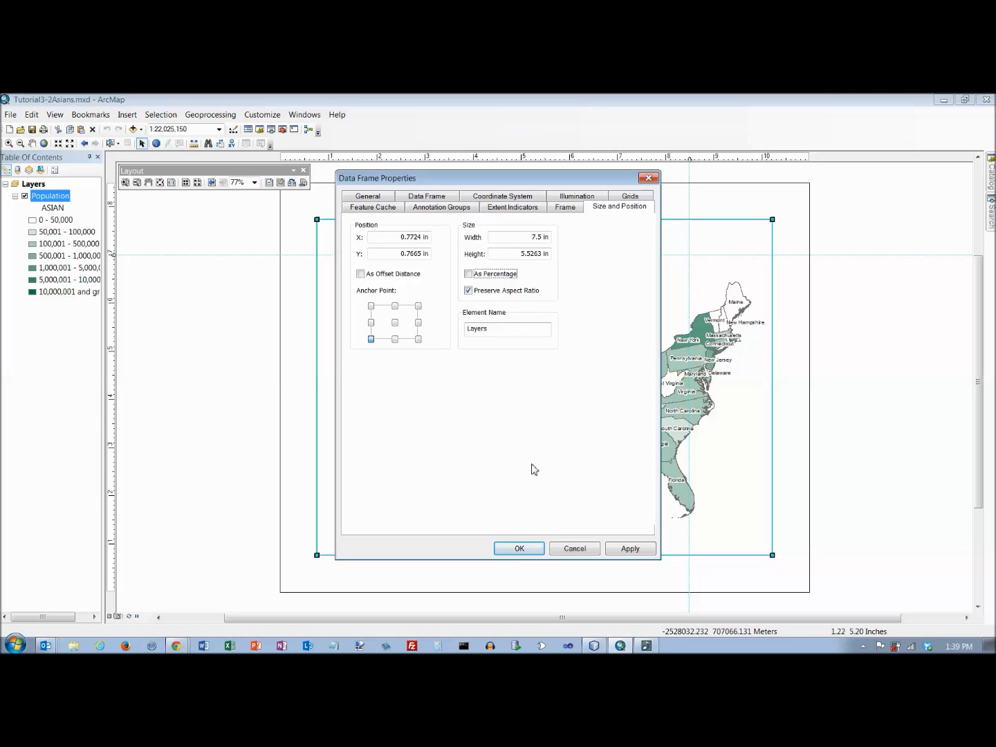
{"action": "left_click", "coordinate": [523, 551]}
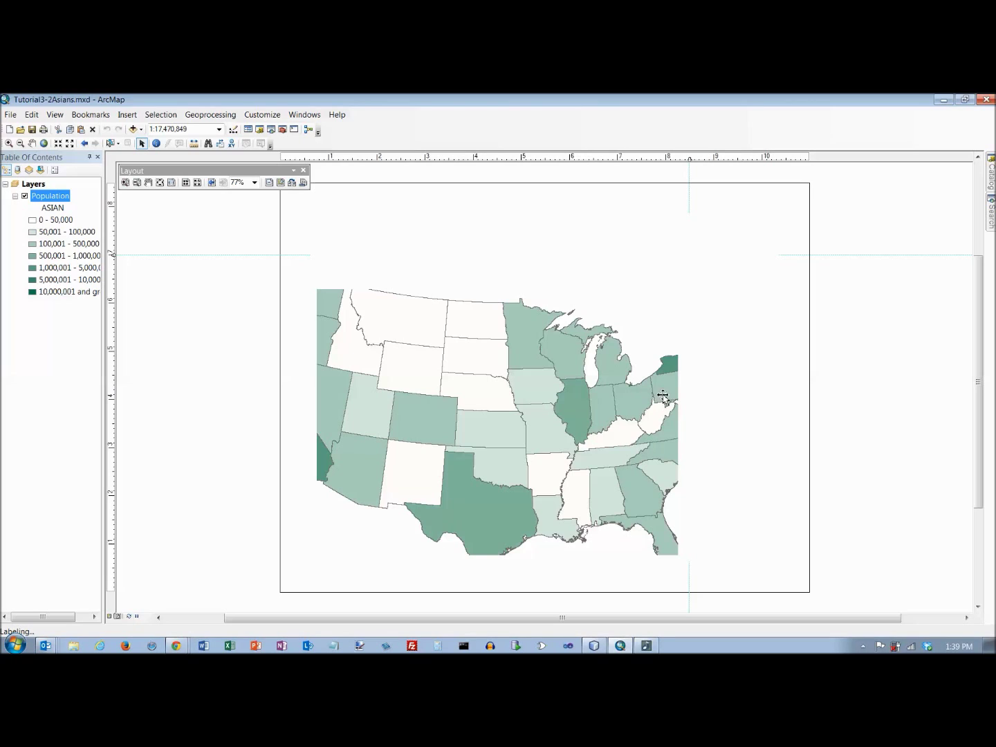
Step: Move the map data frame so its upper-right corner snaps to the crossing of the 8.5-inch and 7-inch guides
{"action": "left_click_drag", "start_coordinate": [793, 196], "coordinate": [714, 255]}
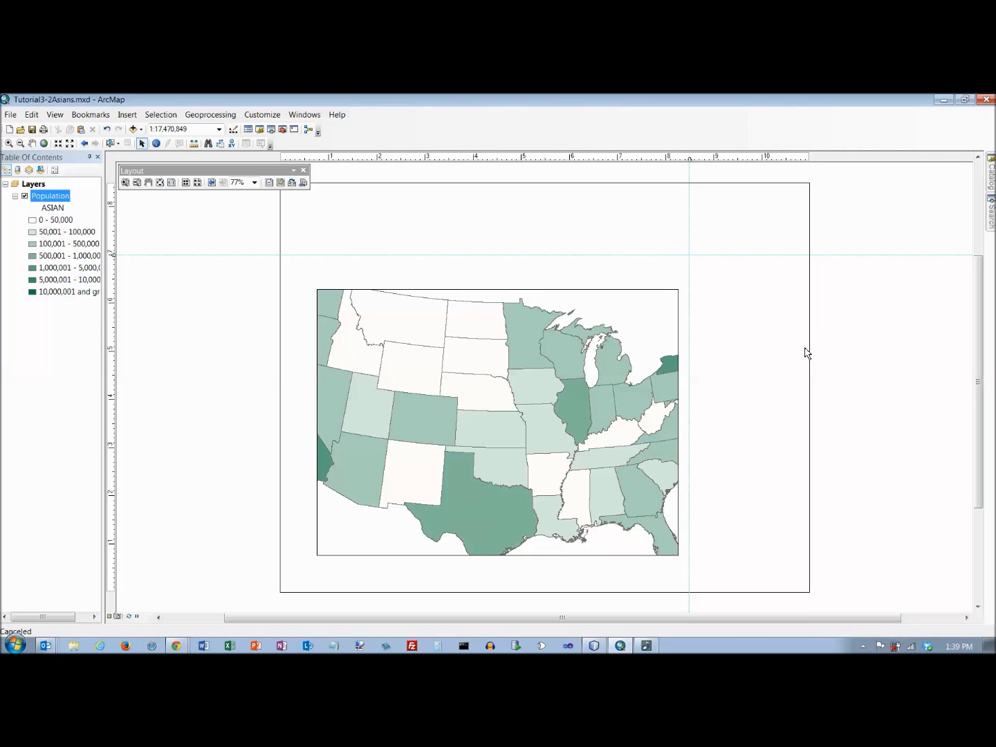
{"action": "left_click", "coordinate": [629, 327]}
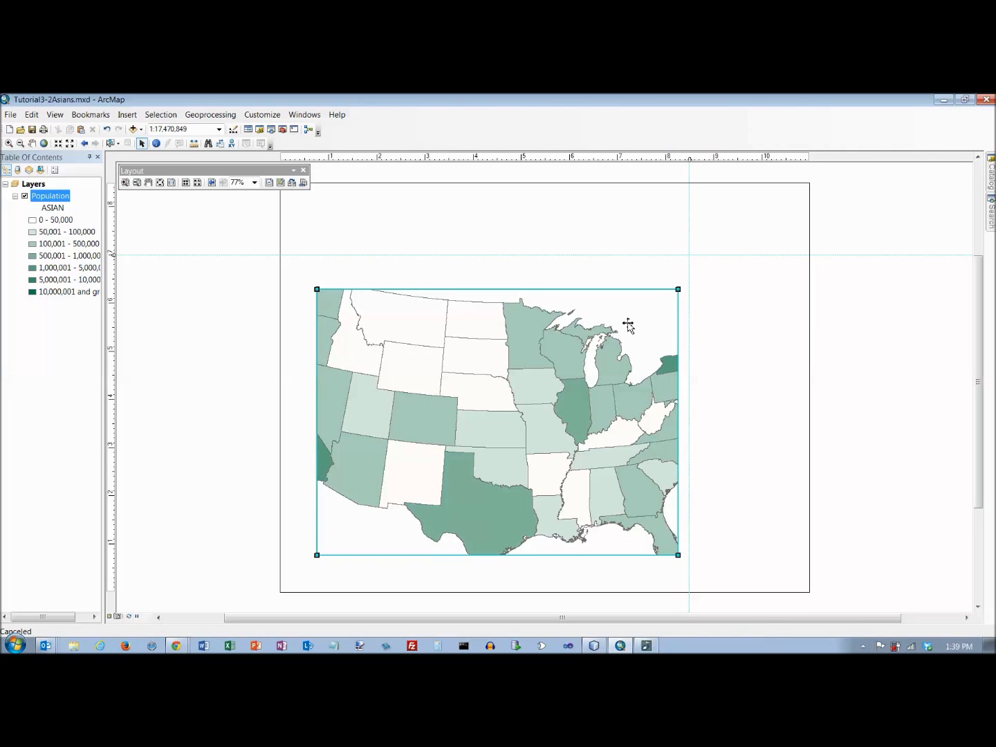
{"action": "left_click_drag", "start_coordinate": [647, 283], "coordinate": [651, 269]}
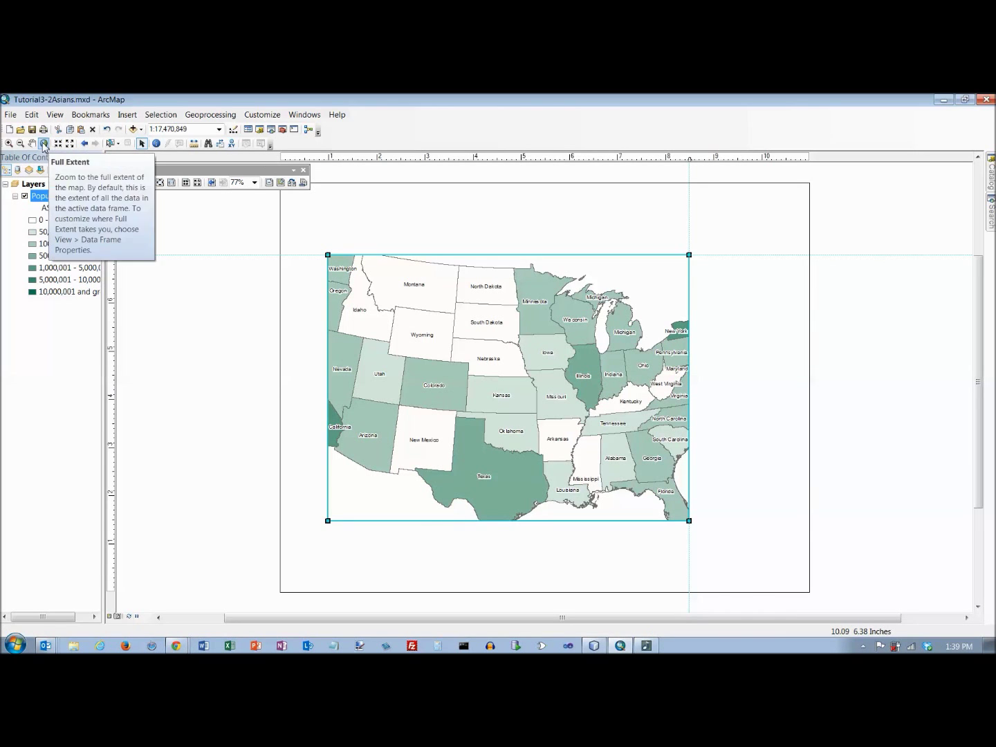
Step: Reset the map to its full extent and zoom it to the contiguous United States within the data frame
{"action": "left_click", "coordinate": [43, 144]}
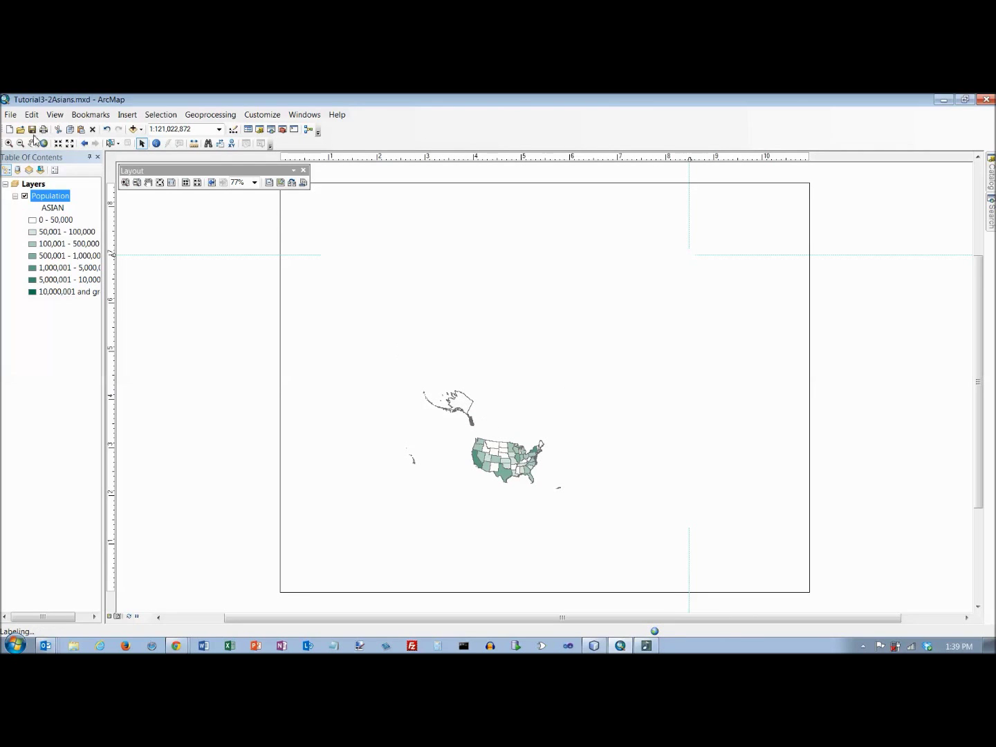
{"action": "left_click", "coordinate": [9, 143]}
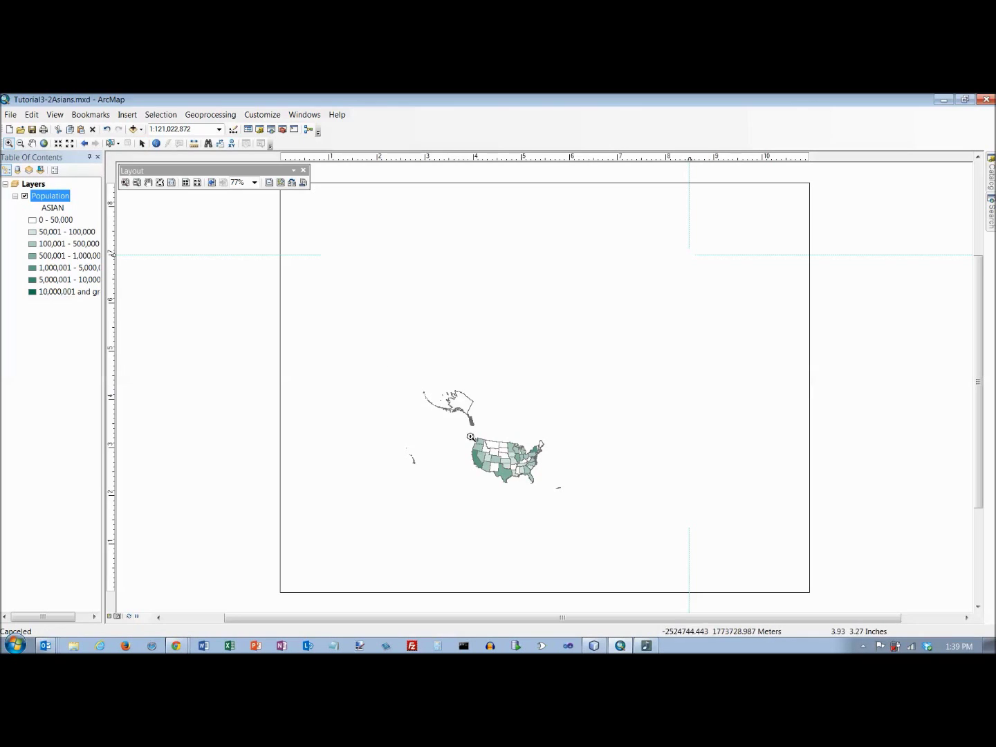
{"action": "left_click_drag", "start_coordinate": [463, 431], "coordinate": [549, 487]}
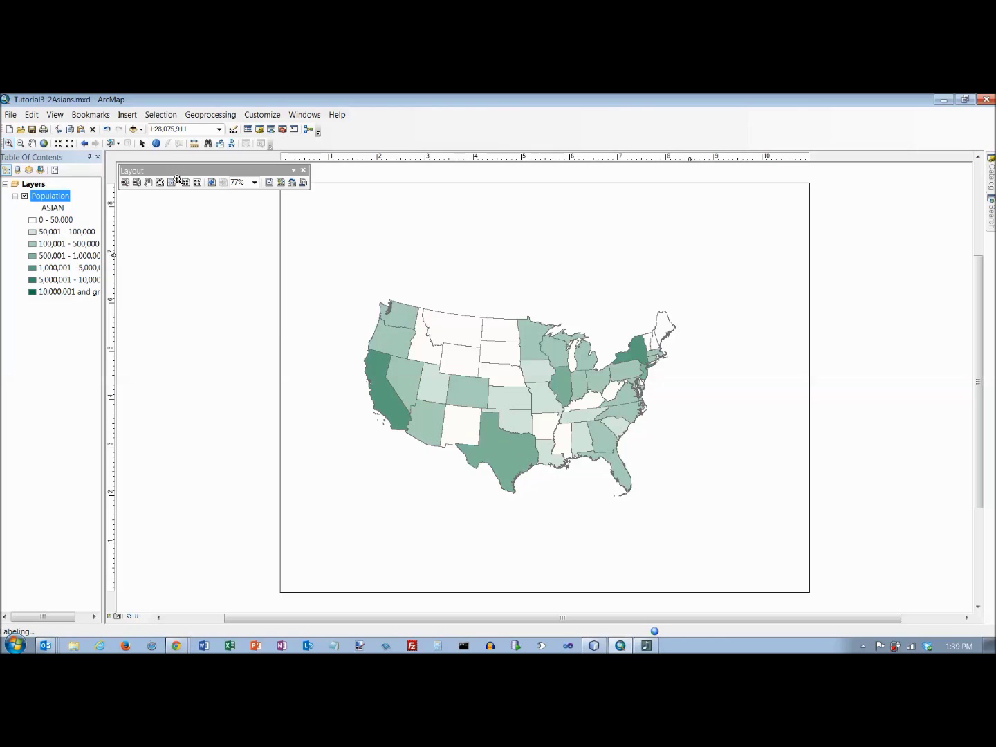
Step: Insert a title on the layout and replace its text with "Asian Population (2010)"
{"action": "left_click", "coordinate": [128, 115]}
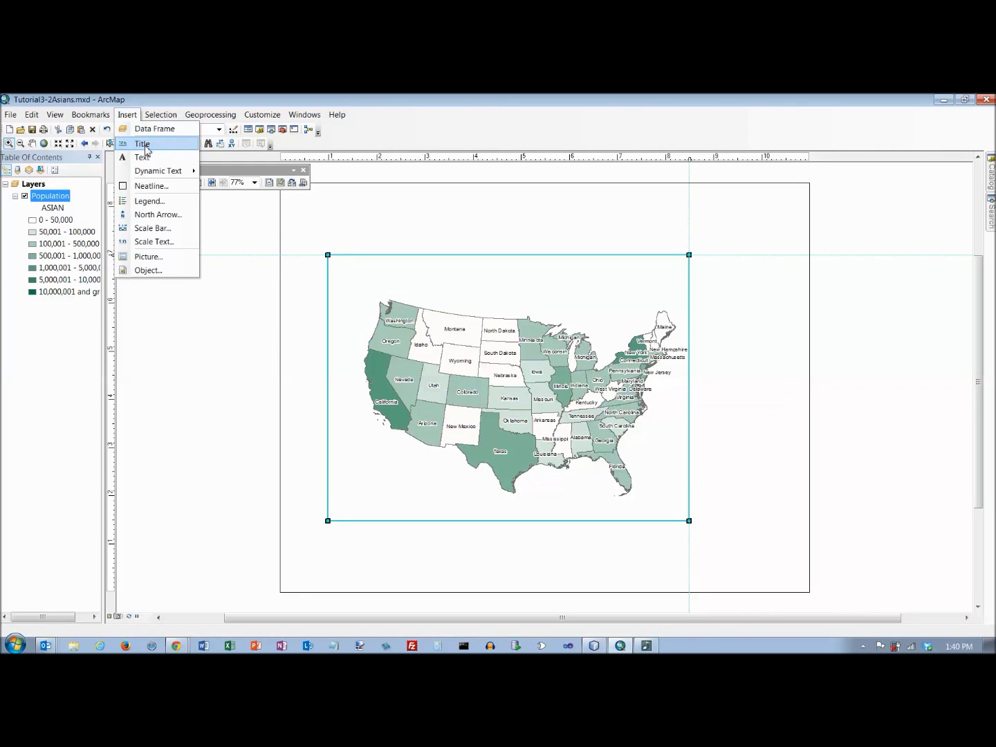
{"action": "left_click", "coordinate": [144, 144]}
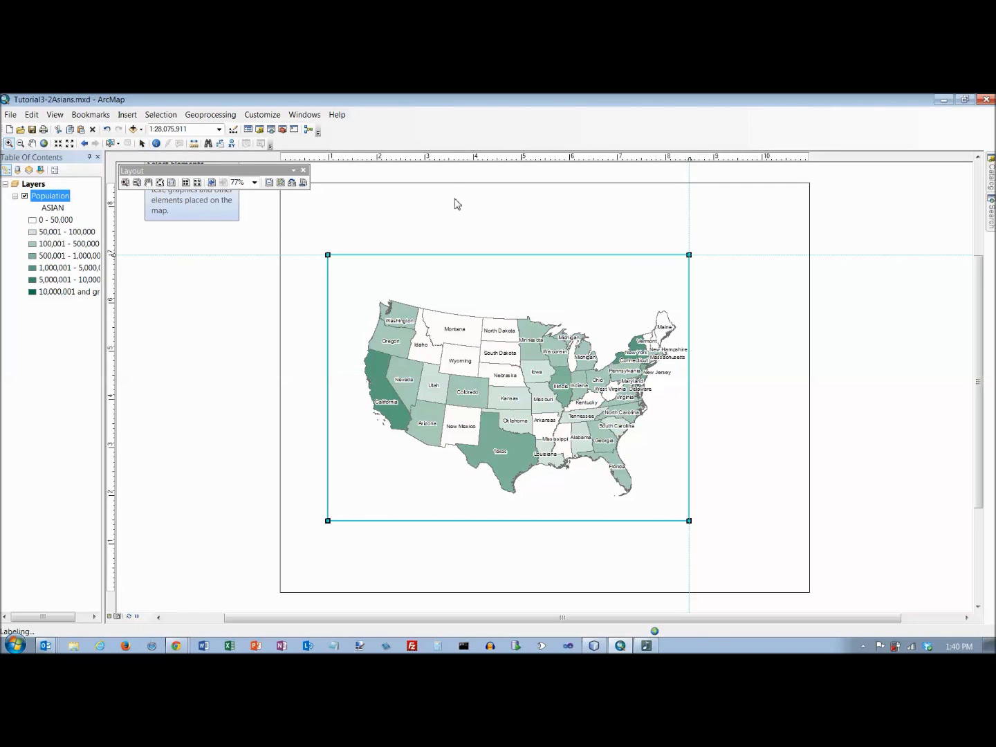
{"action": "key", "text": "alt+i"}
{"action": "key", "text": "t"}
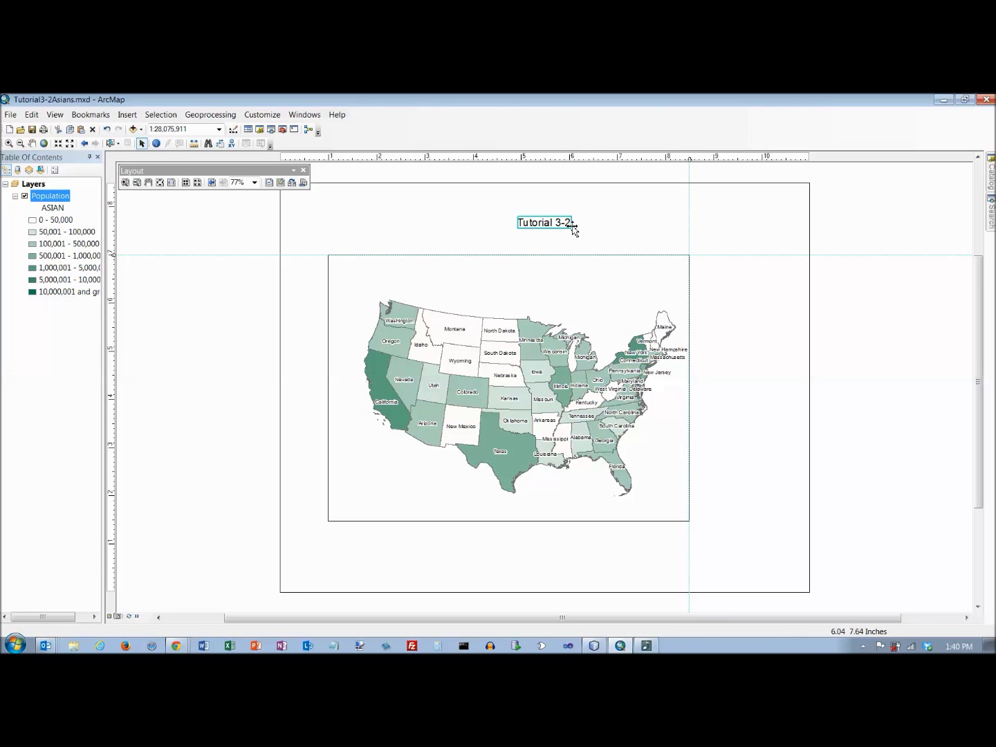
{"action": "double_click", "coordinate": [566, 229]}
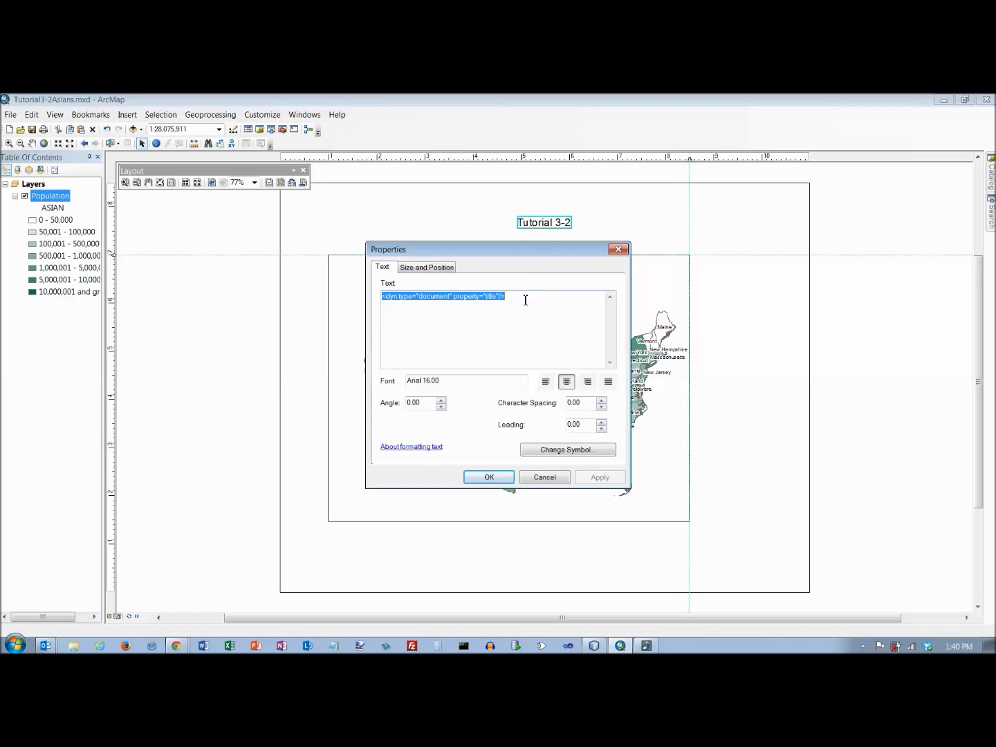
{"action": "type", "text": "Asian Pop"}
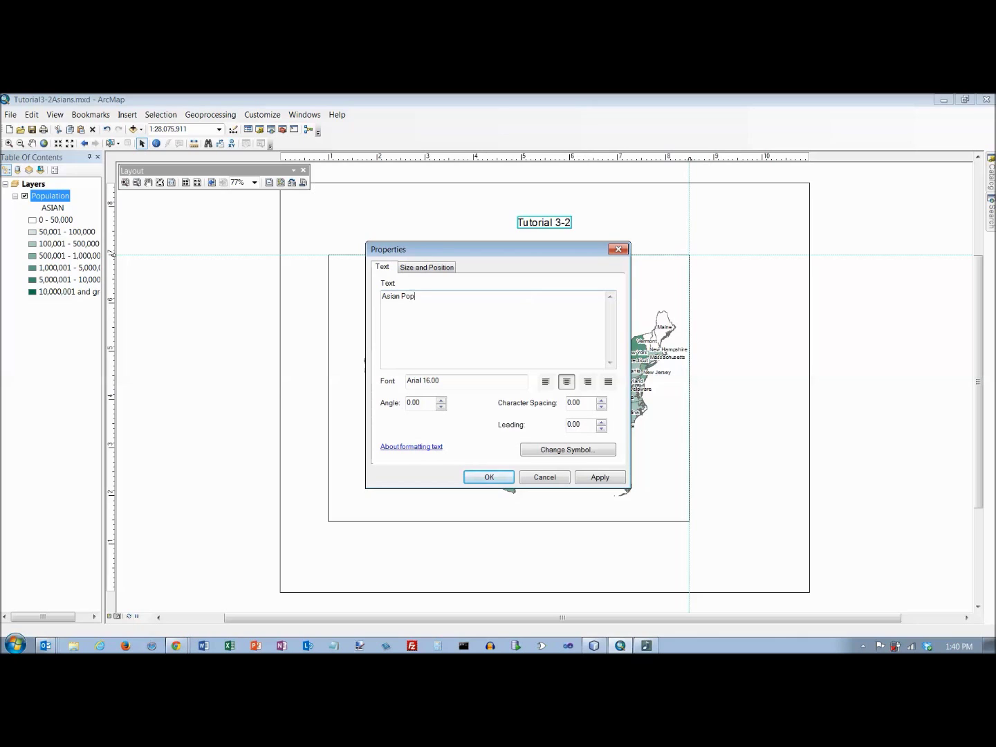
{"action": "type", "text": "ulation (2010)"}
Step: Format the title text as bold at size 22 and apply its properties
{"action": "left_click", "coordinate": [559, 453]}
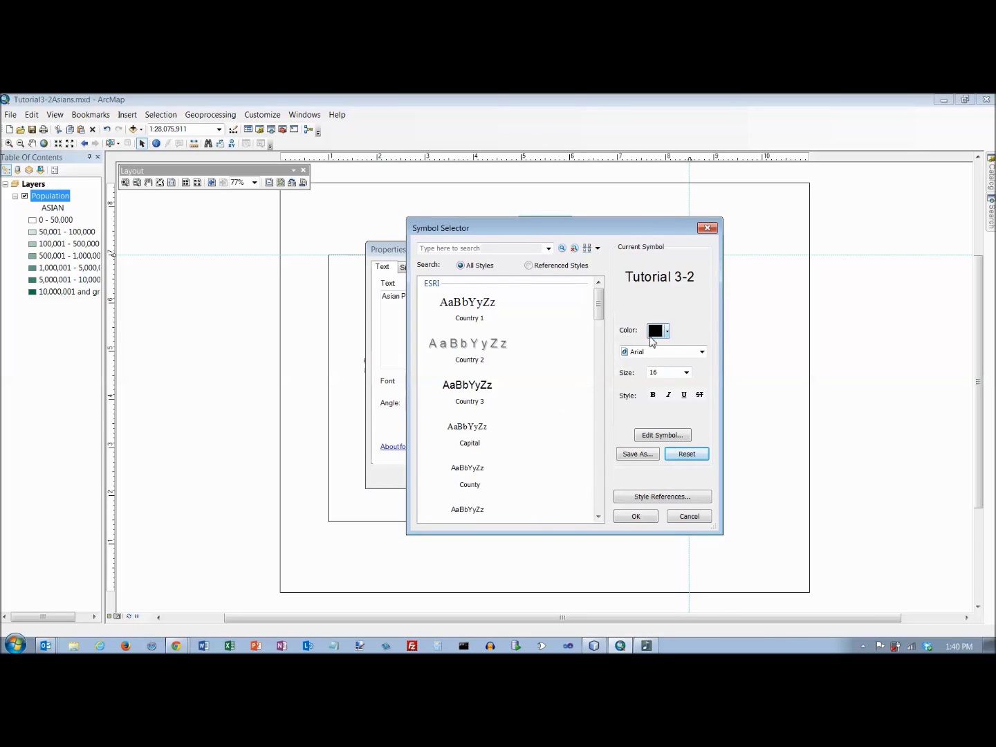
{"action": "left_click", "coordinate": [687, 373]}
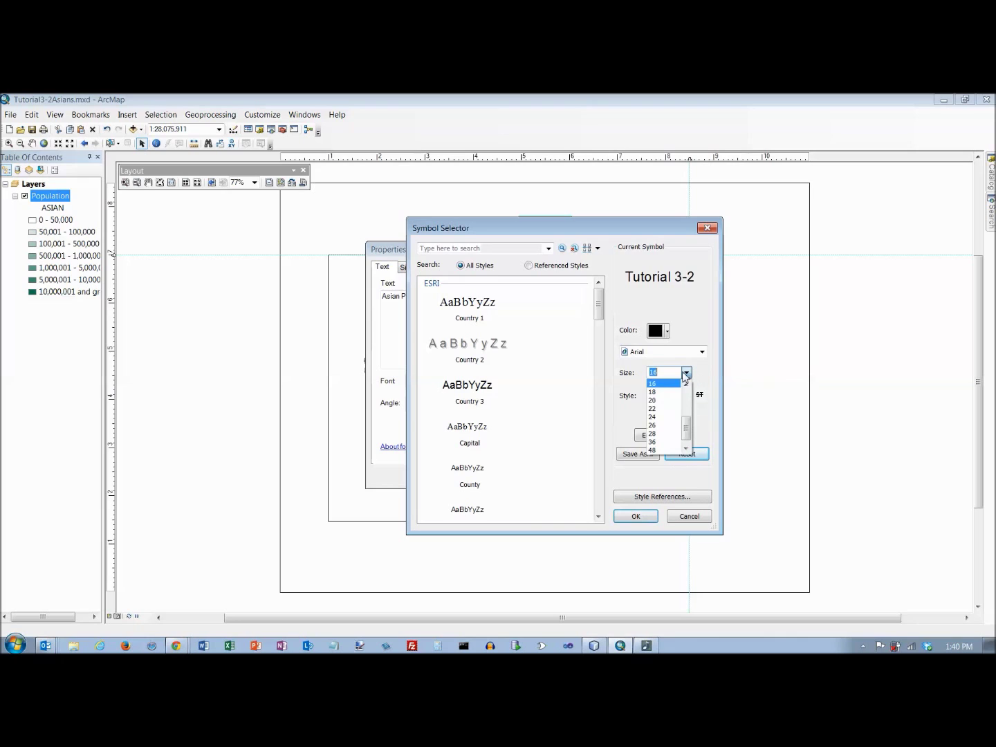
{"action": "left_click", "coordinate": [656, 409]}
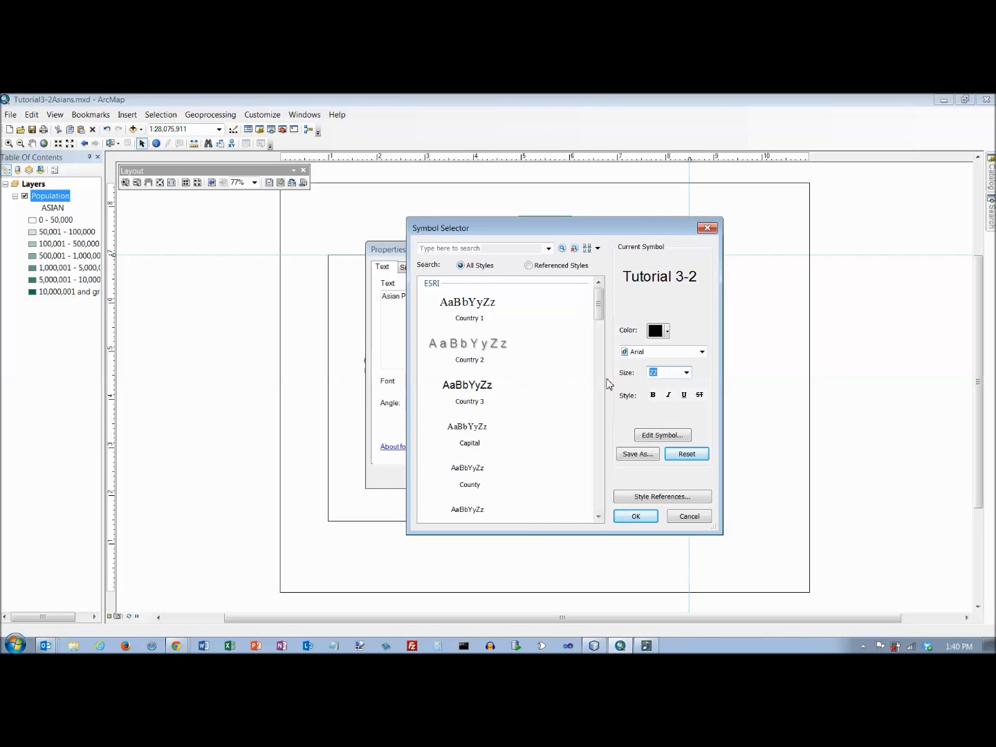
{"action": "left_click", "coordinate": [652, 396]}
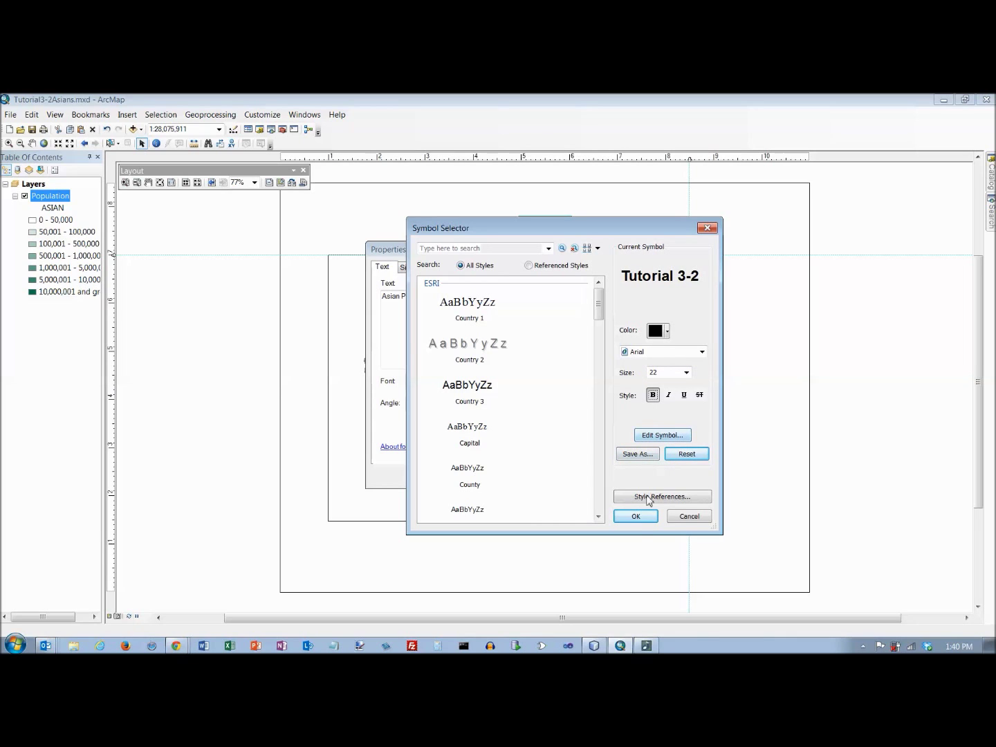
{"action": "left_click", "coordinate": [636, 518]}
{"action": "left_click", "coordinate": [489, 477]}
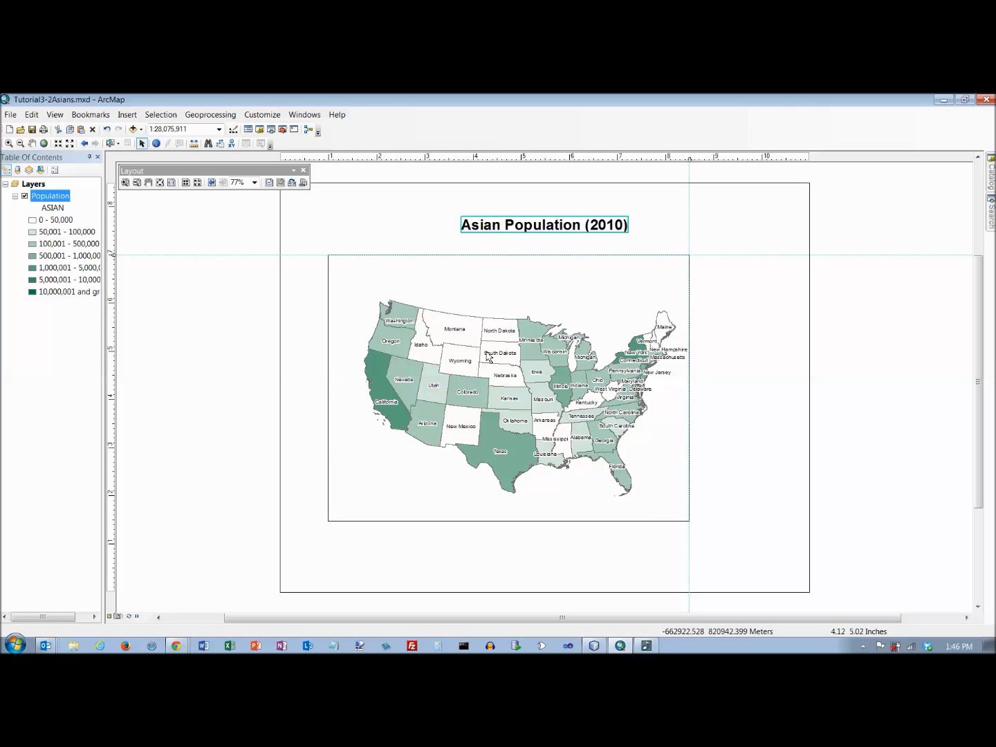
Step: Add a vertical guide at about 10.5 inches and a horizontal guide at about 1.5 inches to the layout
{"action": "left_click", "coordinate": [785, 158]}
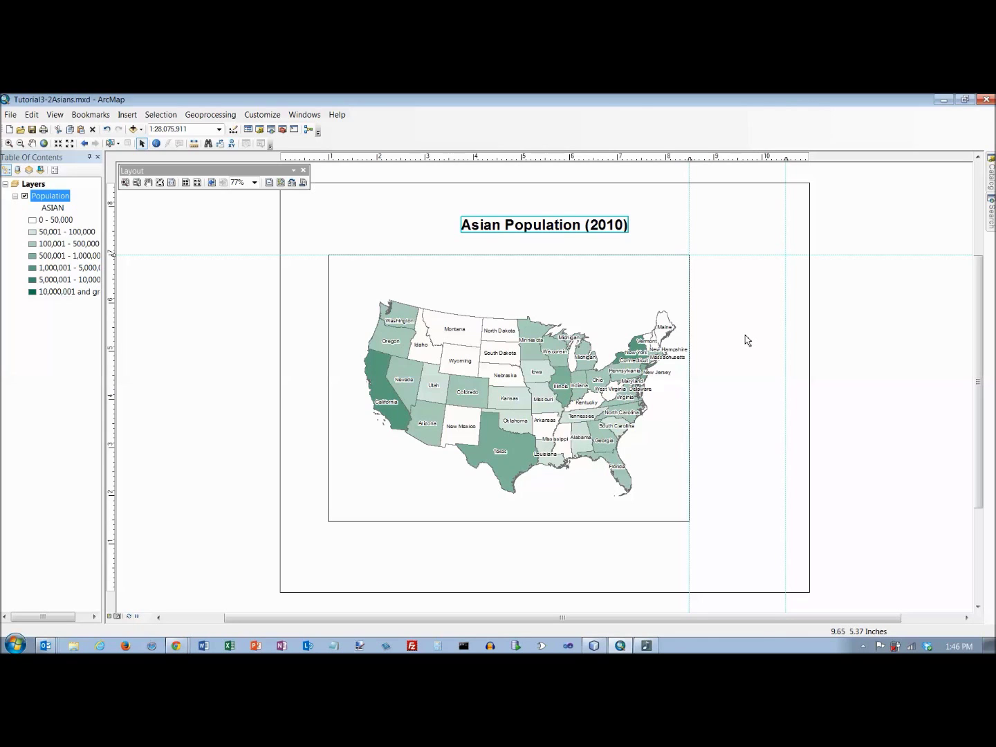
{"action": "left_click", "coordinate": [115, 520]}
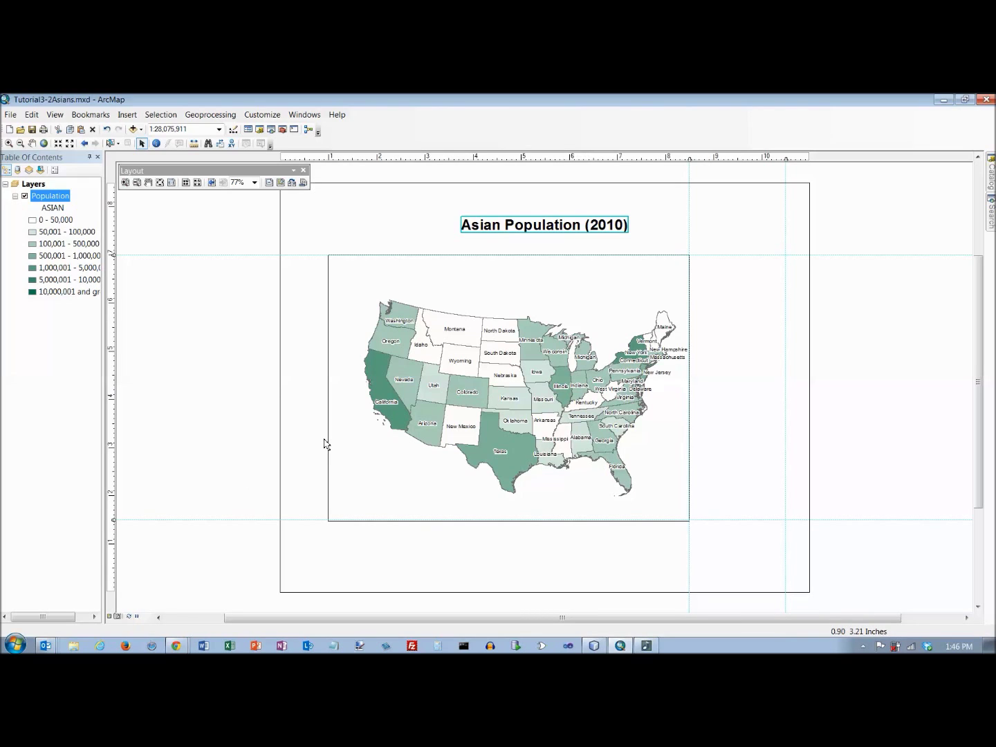
Step: Insert a one-column legend for the Population layer, accepting the Legend Wizard's default title, patch and spacing settings
{"action": "left_click", "coordinate": [127, 115]}
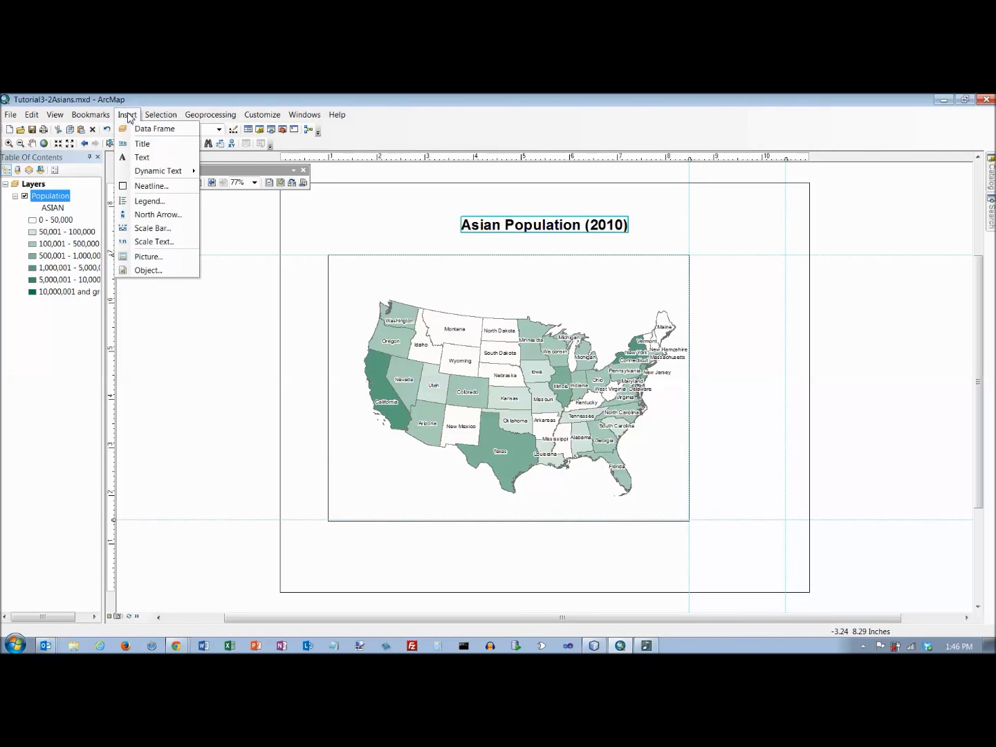
{"action": "left_click", "coordinate": [150, 202]}
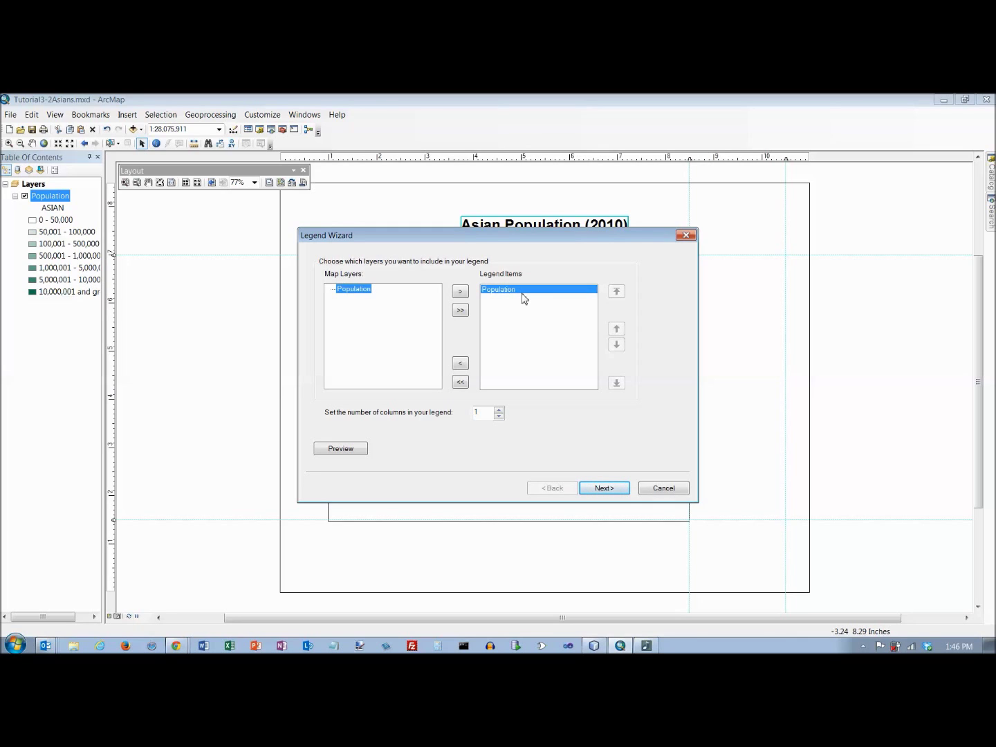
{"action": "left_click", "coordinate": [605, 489]}
{"action": "left_click", "coordinate": [606, 488]}
{"action": "left_click", "coordinate": [606, 488]}
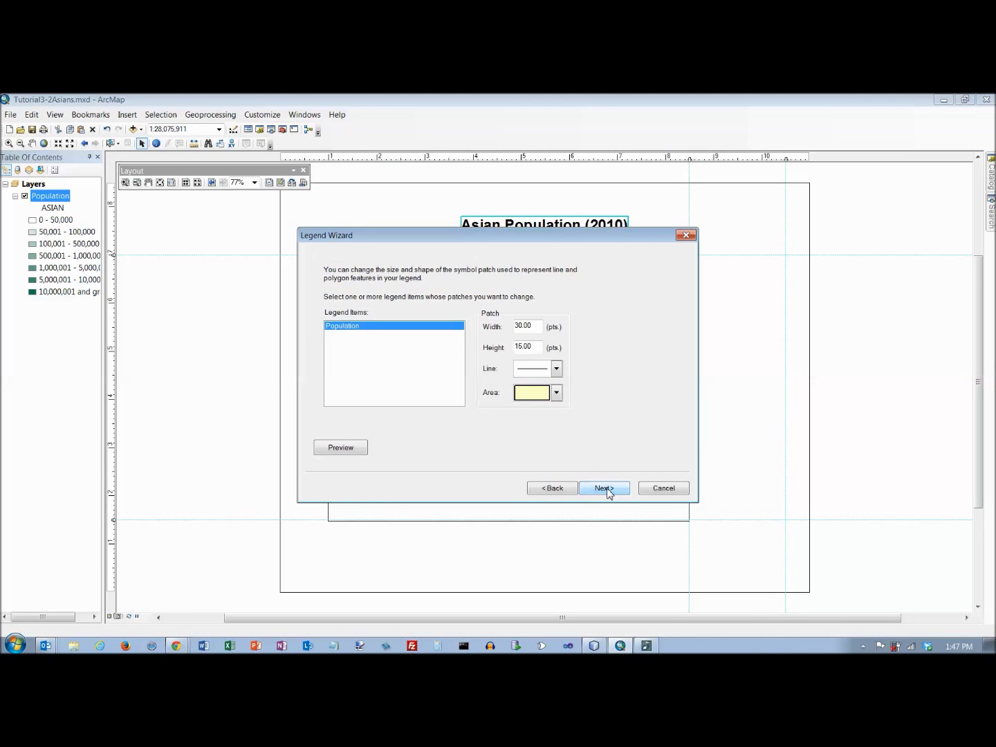
{"action": "left_click", "coordinate": [606, 488]}
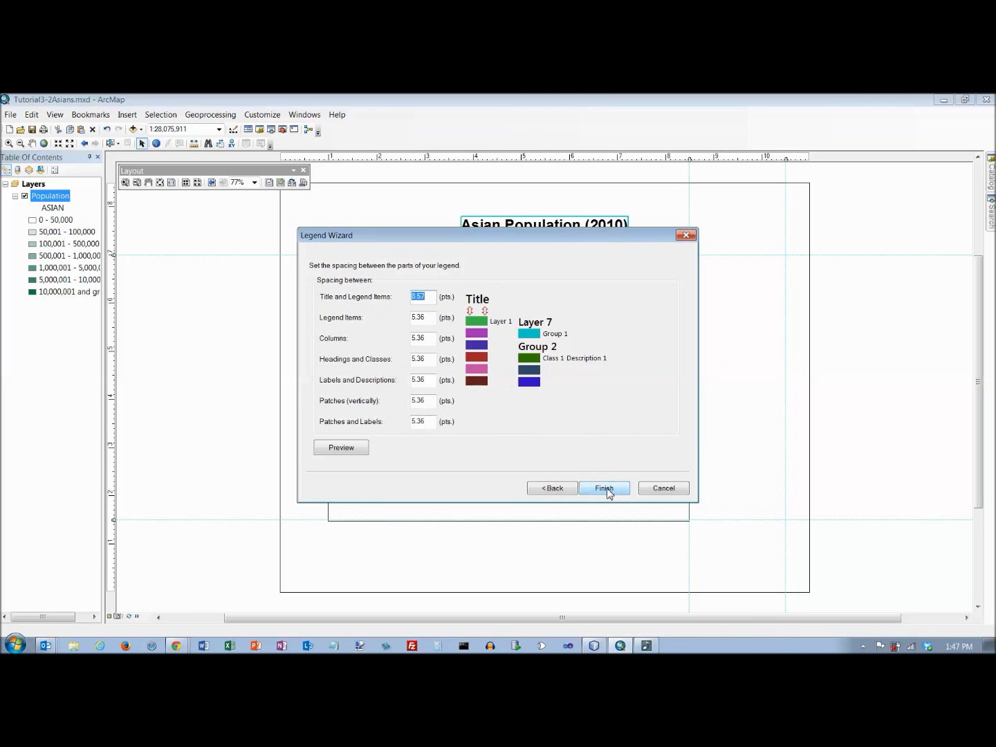
{"action": "left_click", "coordinate": [604, 488]}
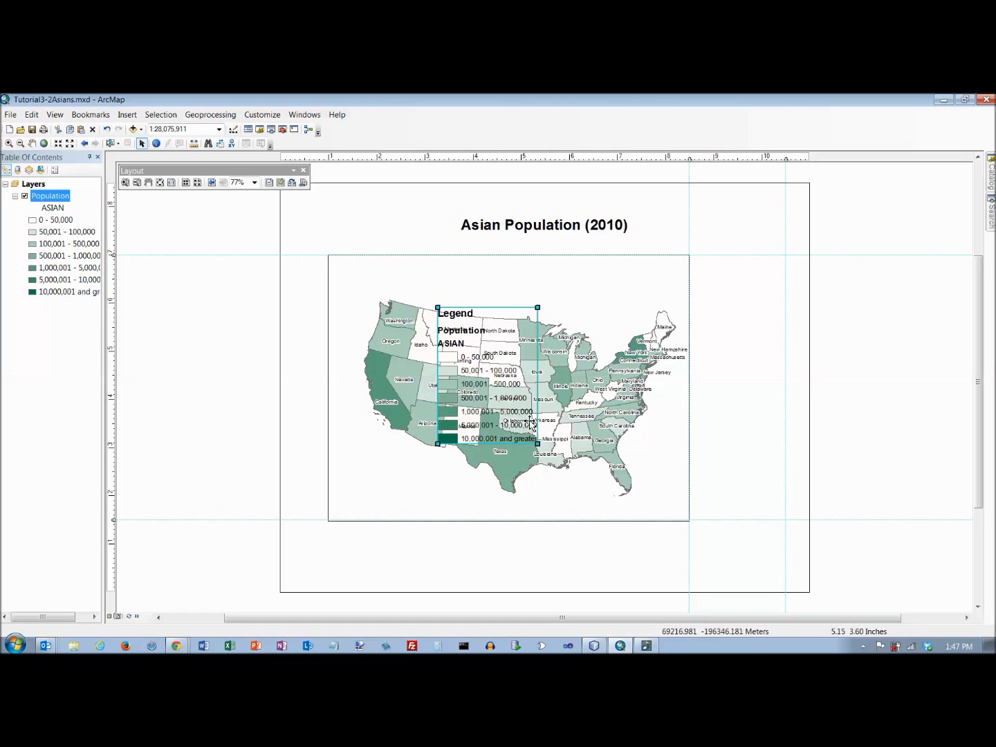
Step: Snap the legend's lower-right corner to the 10.5-inch and 1.5-inch guides and shrink it to a new vertical guide at about 9 inches
{"action": "left_click_drag", "start_coordinate": [508, 313], "coordinate": [606, 392]}
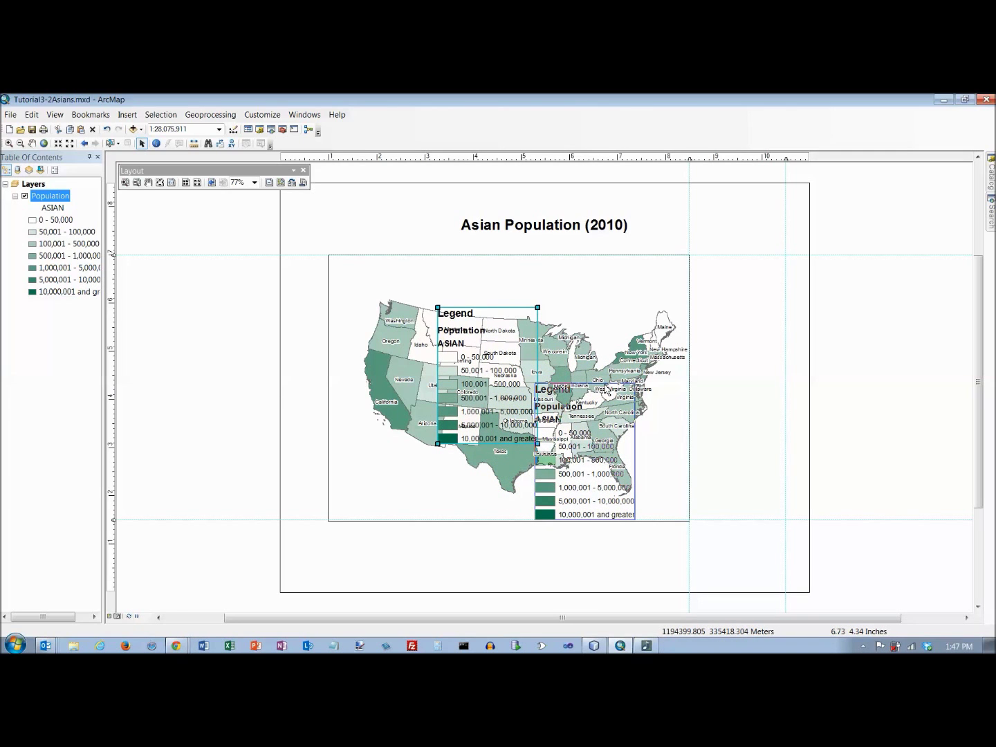
{"action": "left_click_drag", "start_coordinate": [608, 391], "coordinate": [756, 389]}
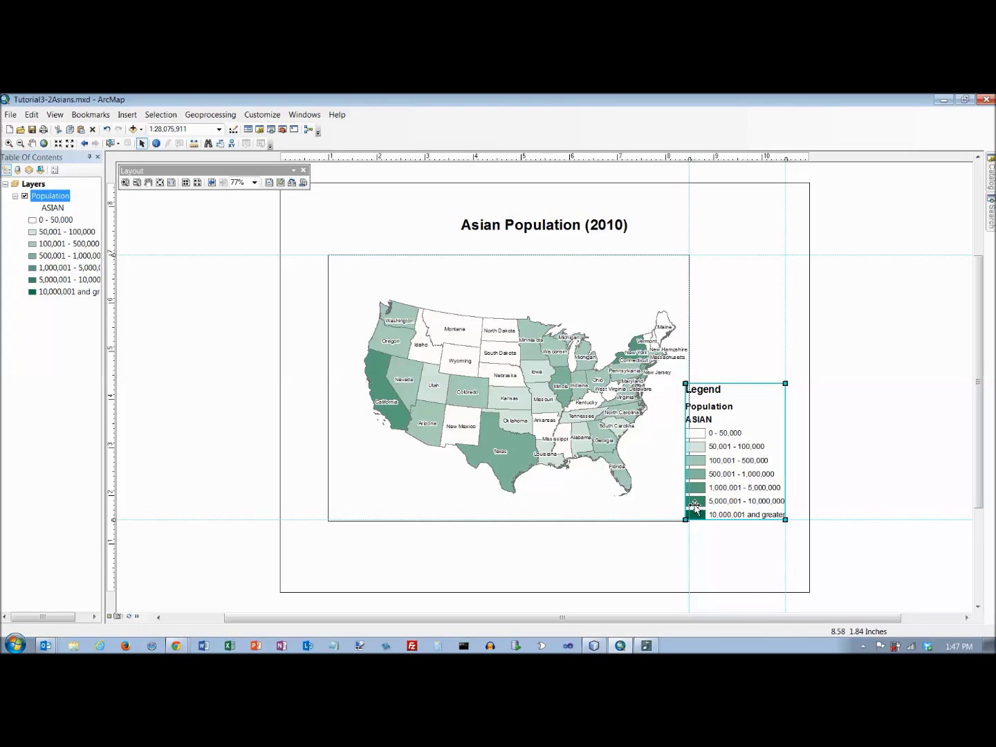
{"action": "left_click", "coordinate": [714, 158]}
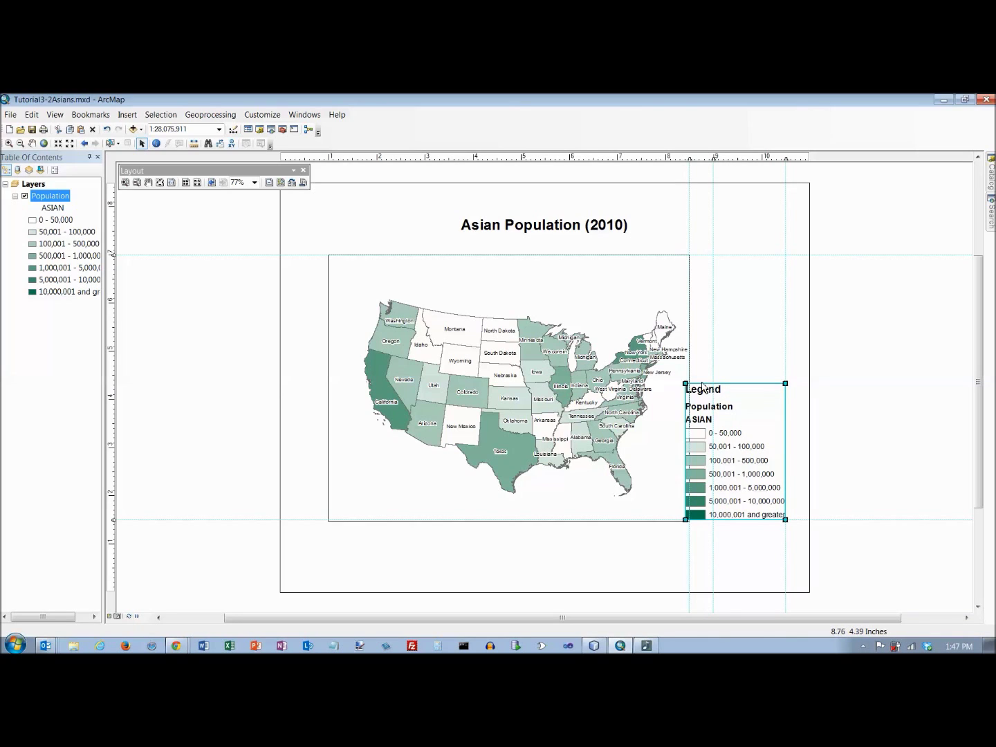
{"action": "left_click_drag", "start_coordinate": [686, 384], "coordinate": [713, 422]}
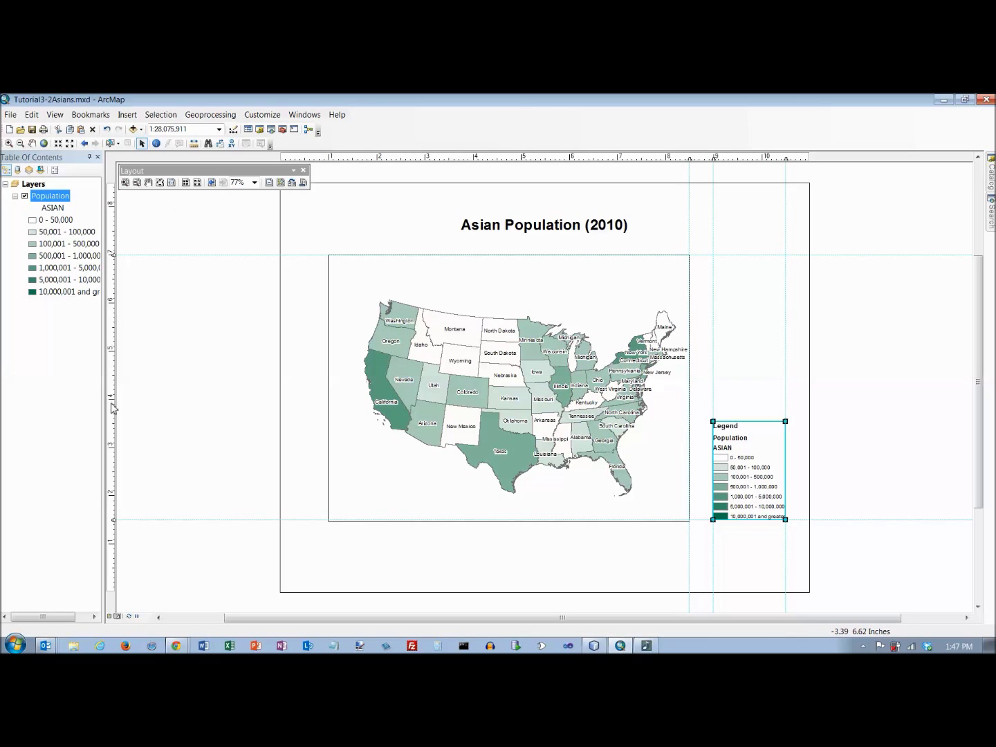
Step: Add a horizontal guide at about 1 inch and insert a Scale Line 2 scale bar with division units in miles
{"action": "left_click", "coordinate": [115, 544]}
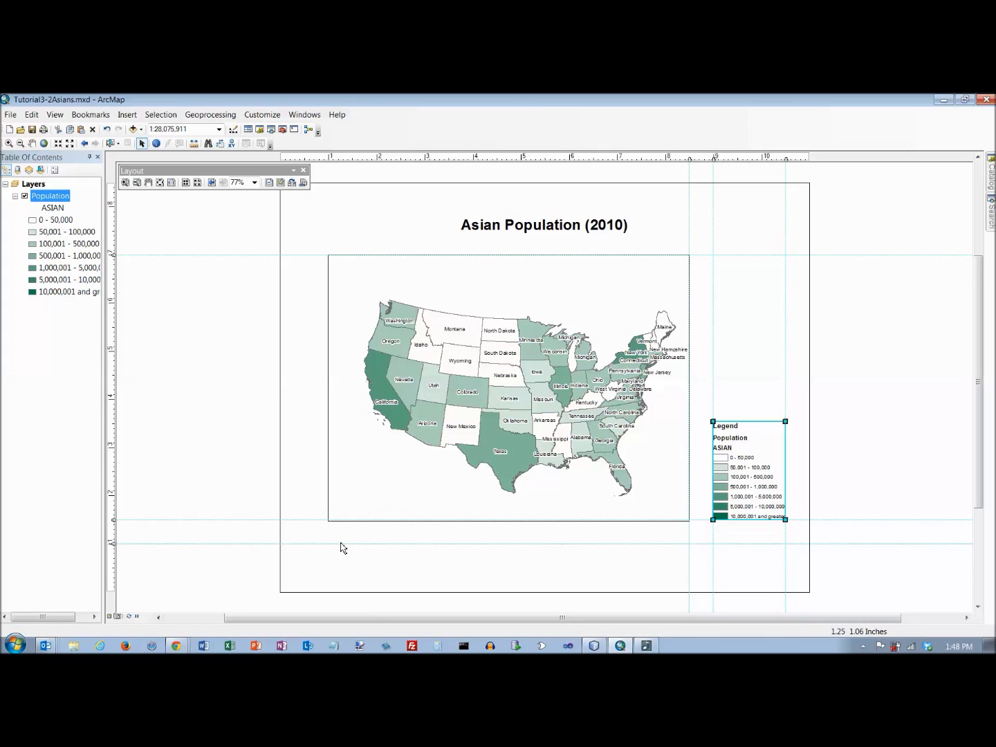
{"action": "left_click", "coordinate": [133, 116]}
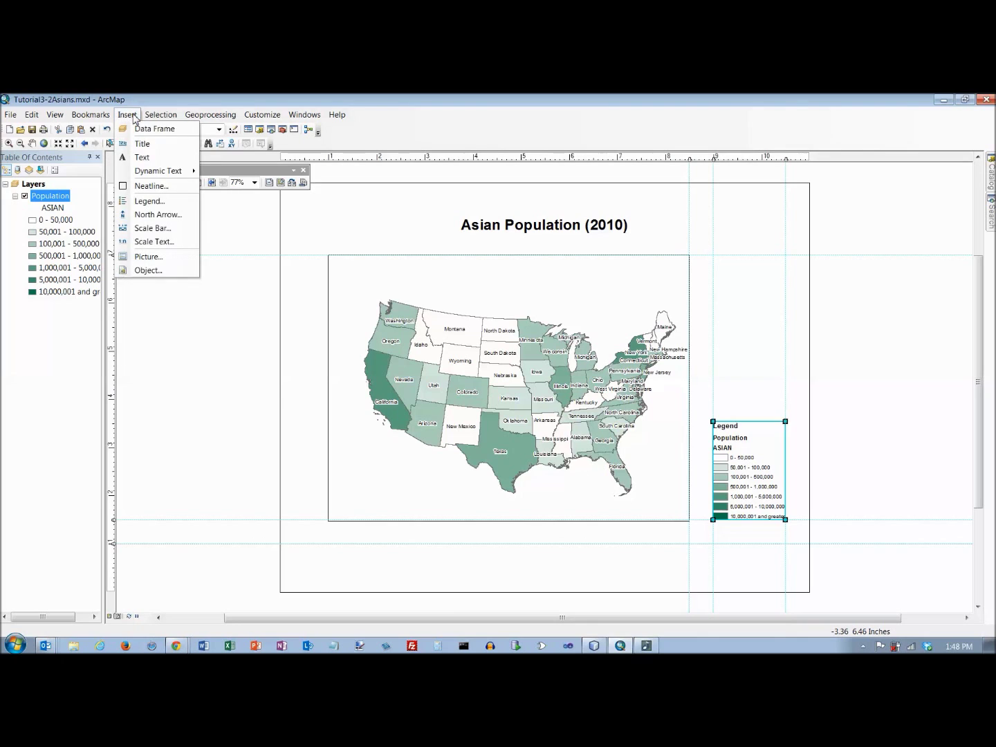
{"action": "left_click", "coordinate": [162, 228]}
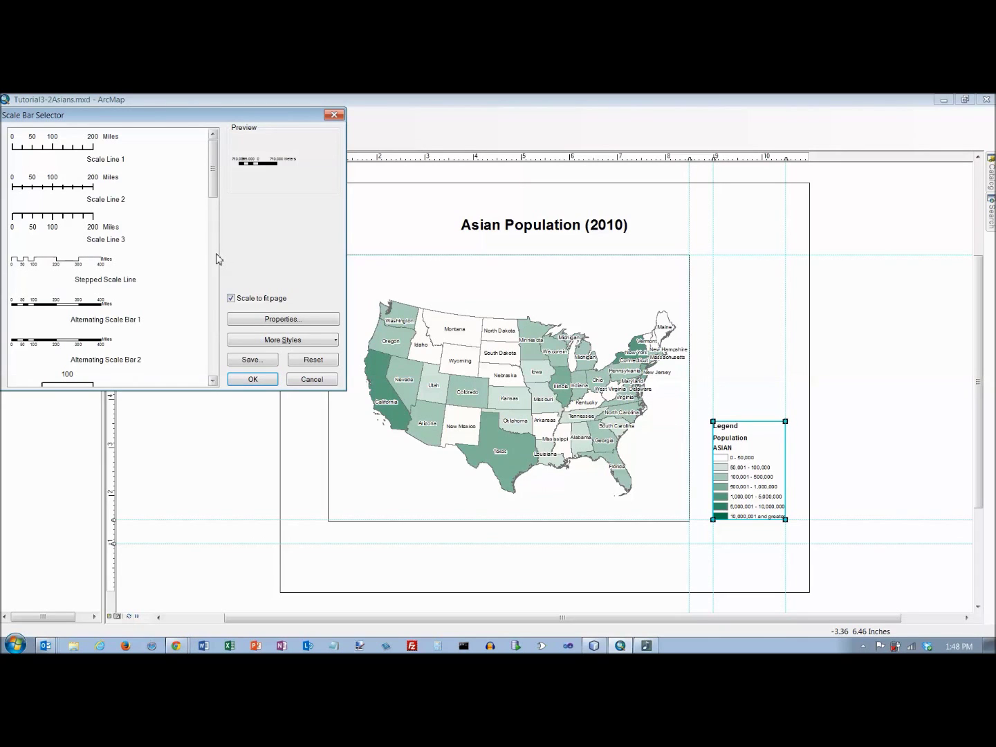
{"action": "left_click", "coordinate": [76, 188]}
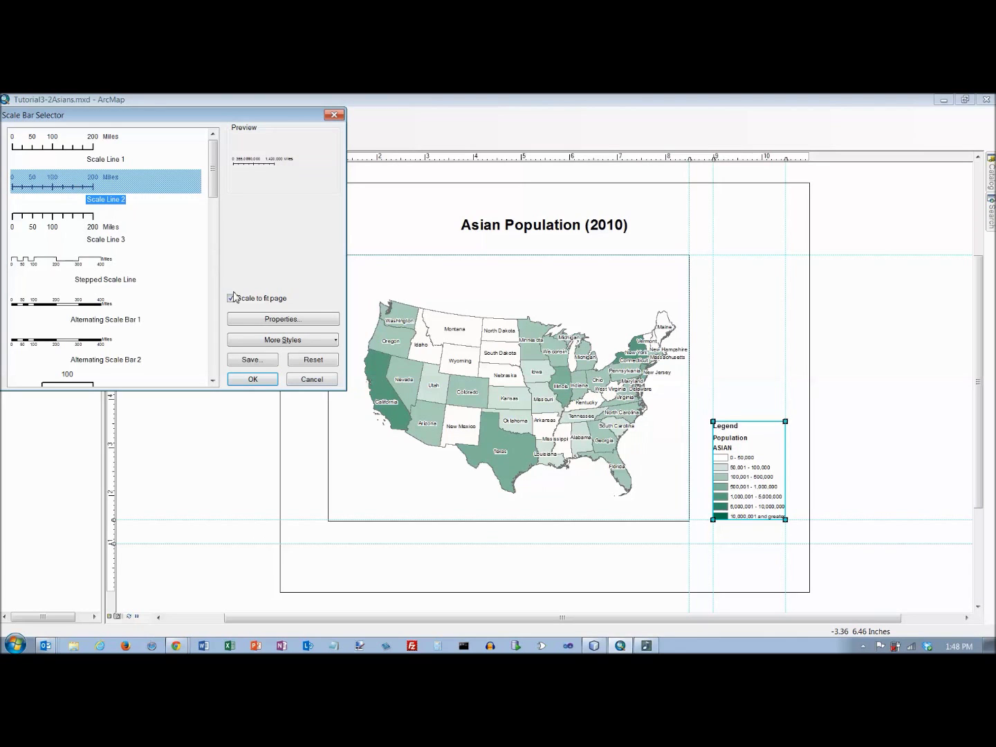
{"action": "left_click", "coordinate": [280, 318]}
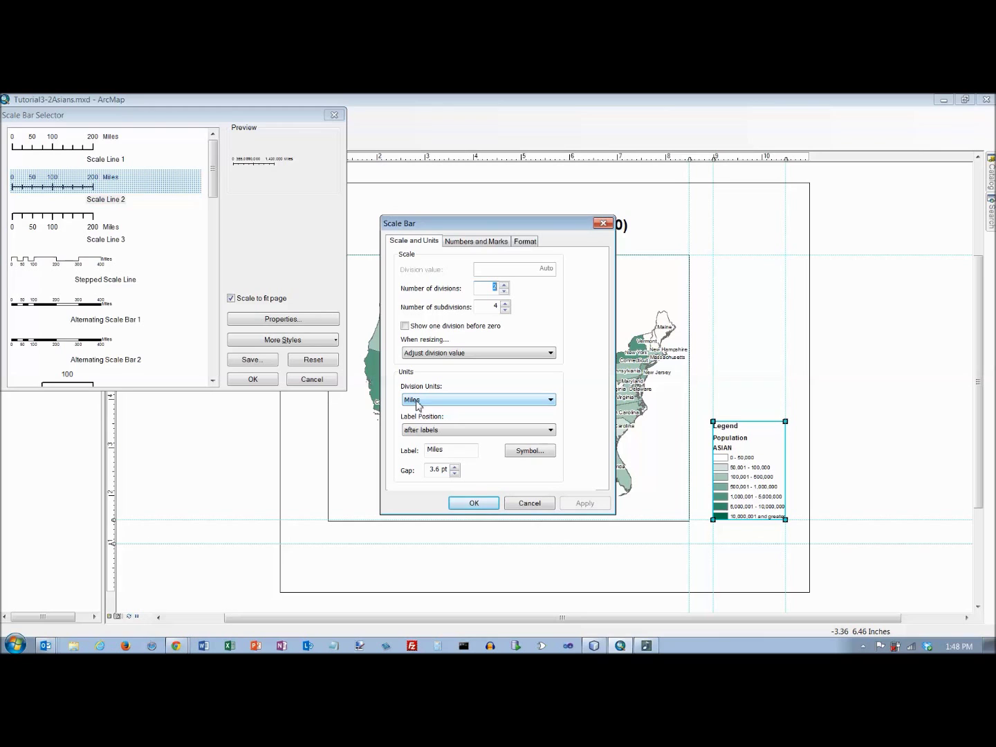
{"action": "left_click", "coordinate": [473, 503]}
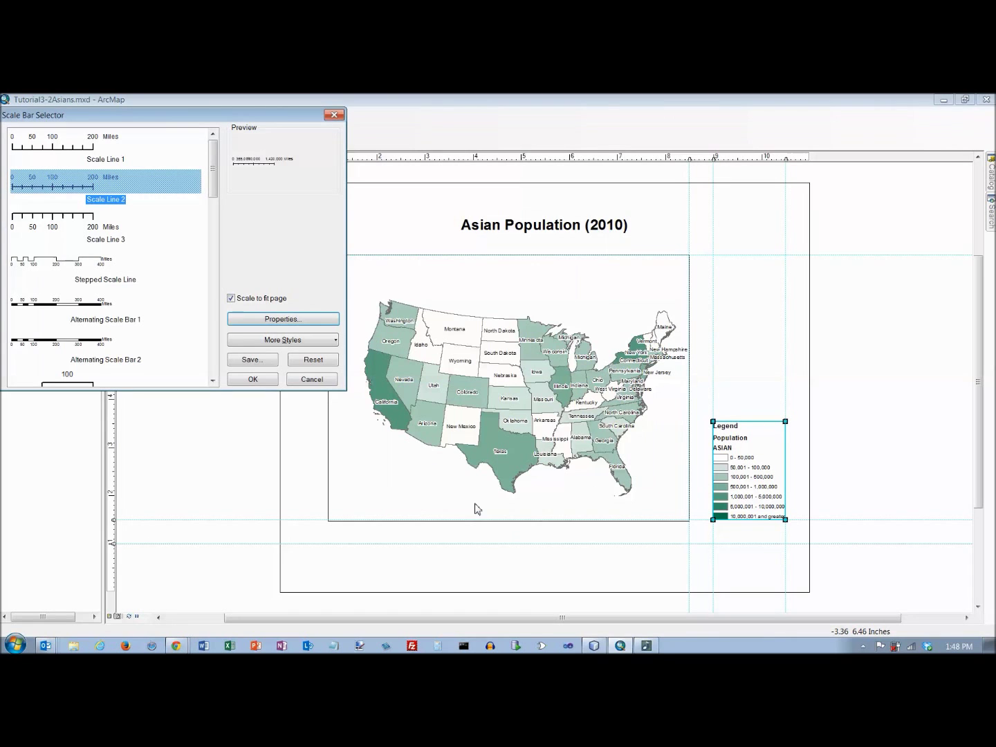
{"action": "left_click", "coordinate": [263, 381]}
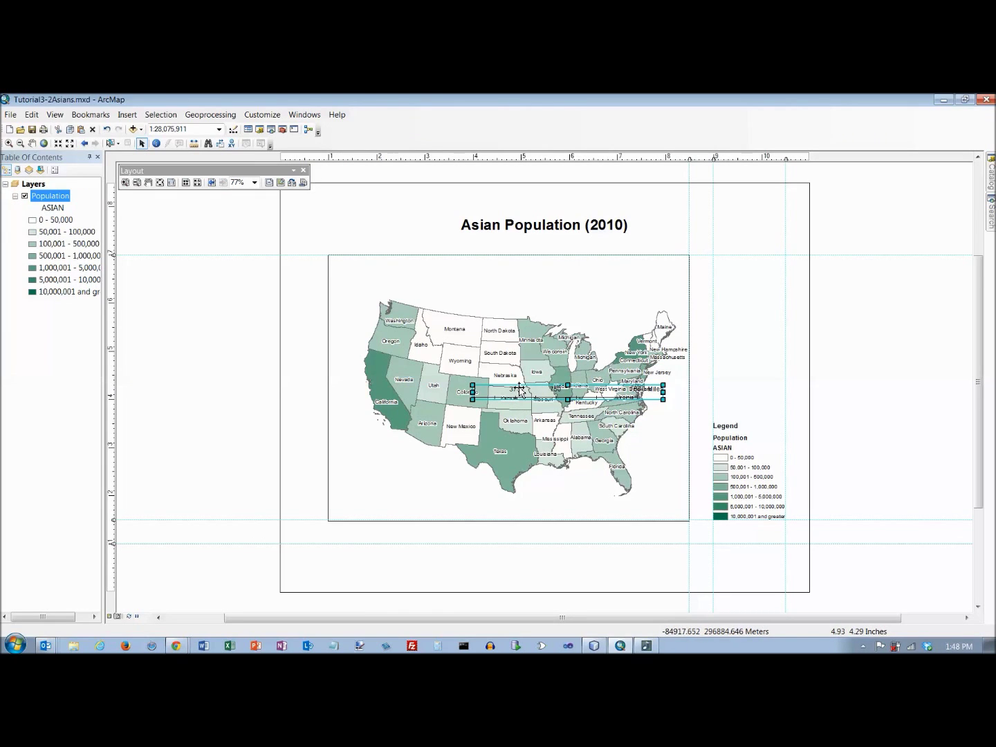
Step: Snap the scale bar's upper-right corner to the 8.5-inch and 1-inch guides and shorten it from its left end to span 1,000 miles
{"action": "left_click_drag", "start_coordinate": [519, 389], "coordinate": [533, 541]}
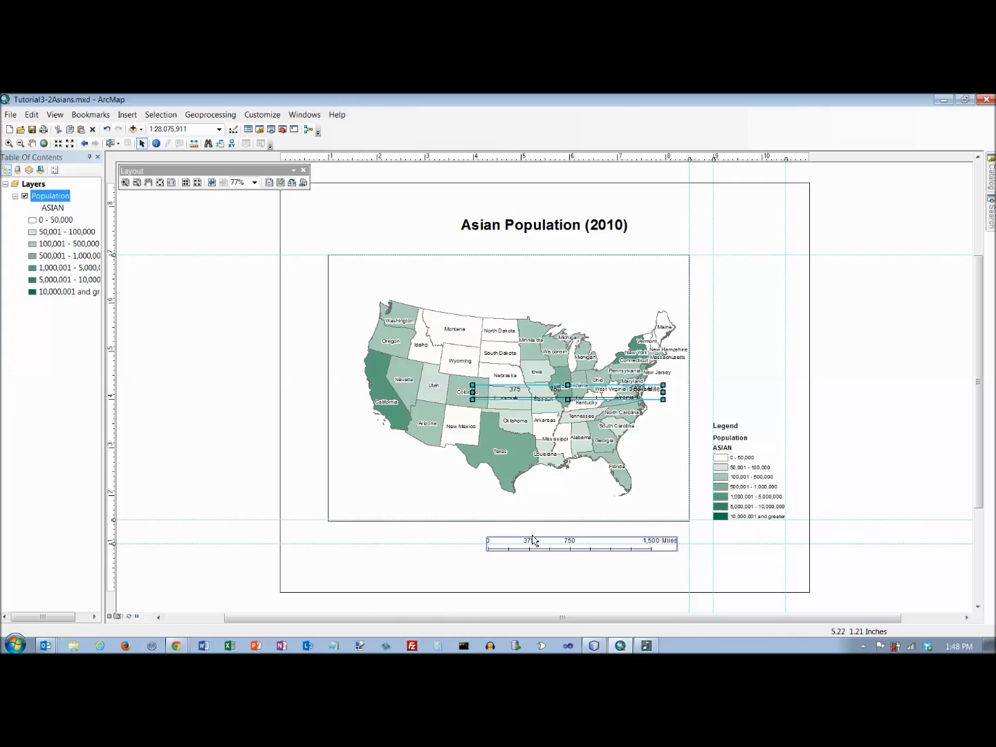
{"action": "left_click_drag", "start_coordinate": [533, 541], "coordinate": [544, 551]}
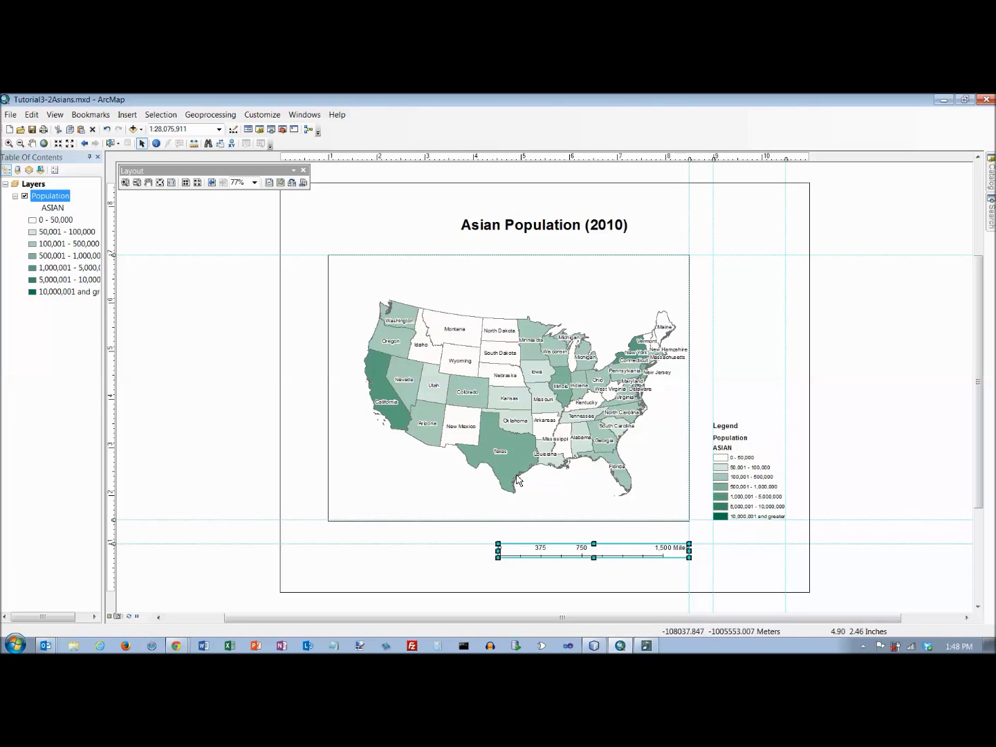
{"action": "right_click", "coordinate": [546, 551]}
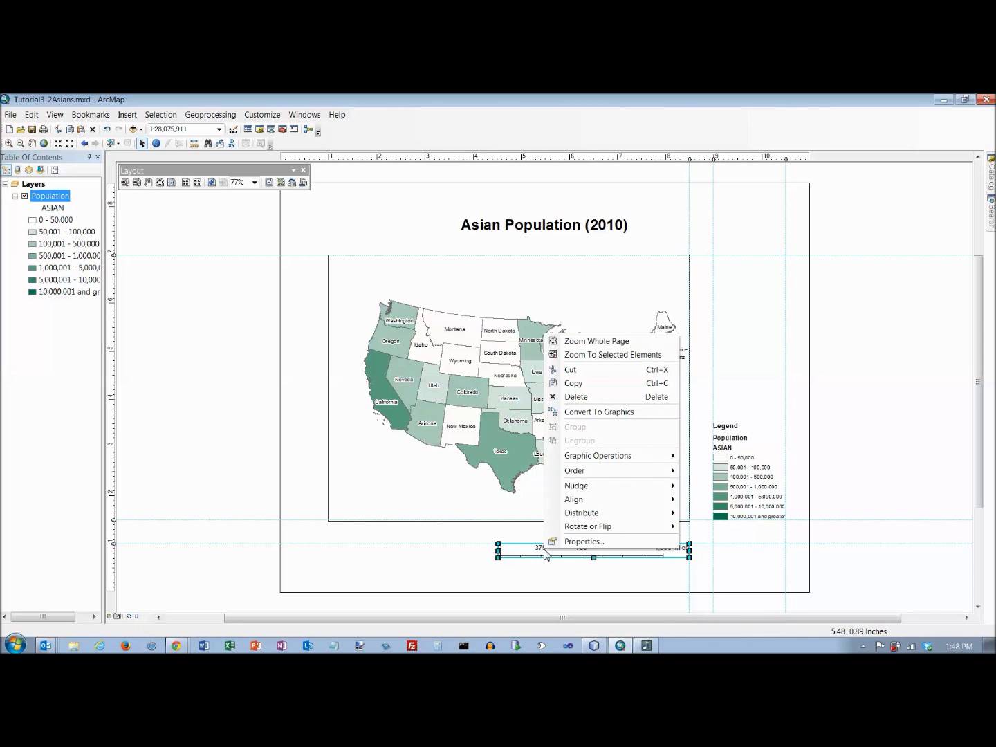
{"action": "mouse_move", "coordinate": [583, 516]}
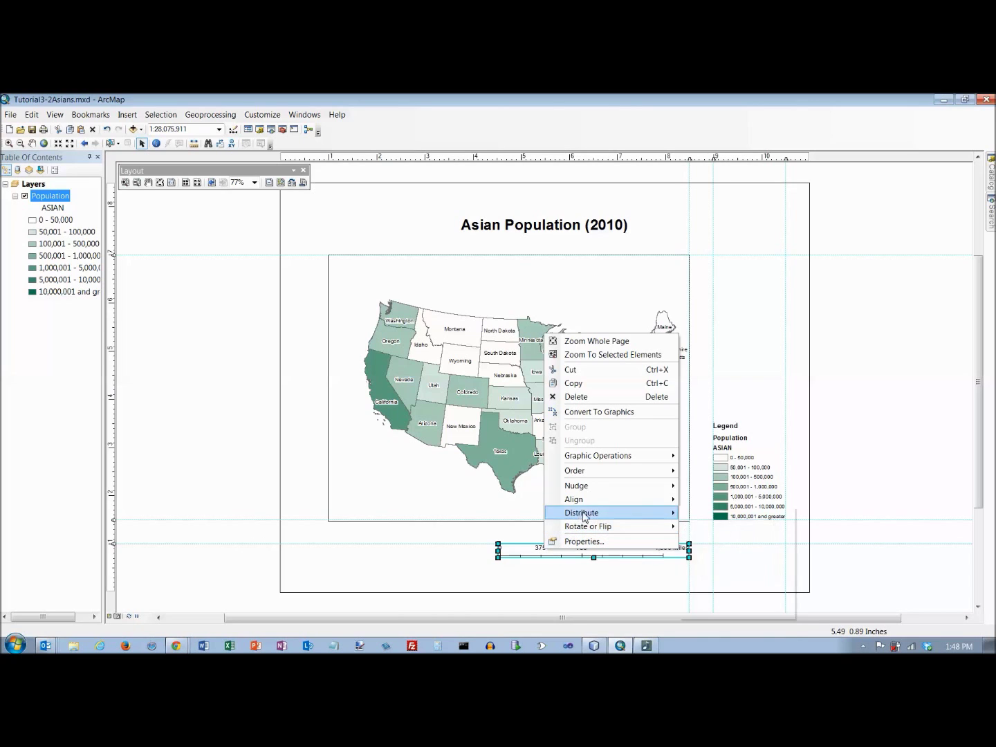
{"action": "left_click", "coordinate": [601, 355]}
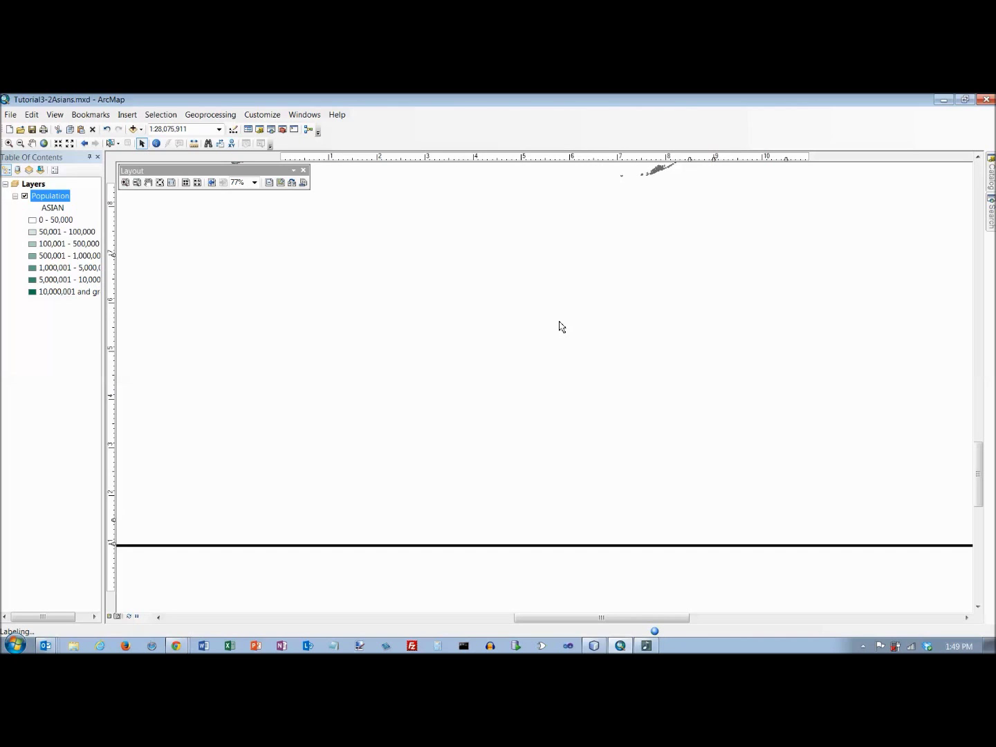
{"action": "scroll", "coordinate": [559, 326], "scroll_direction": "up", "scroll_amount": 3}
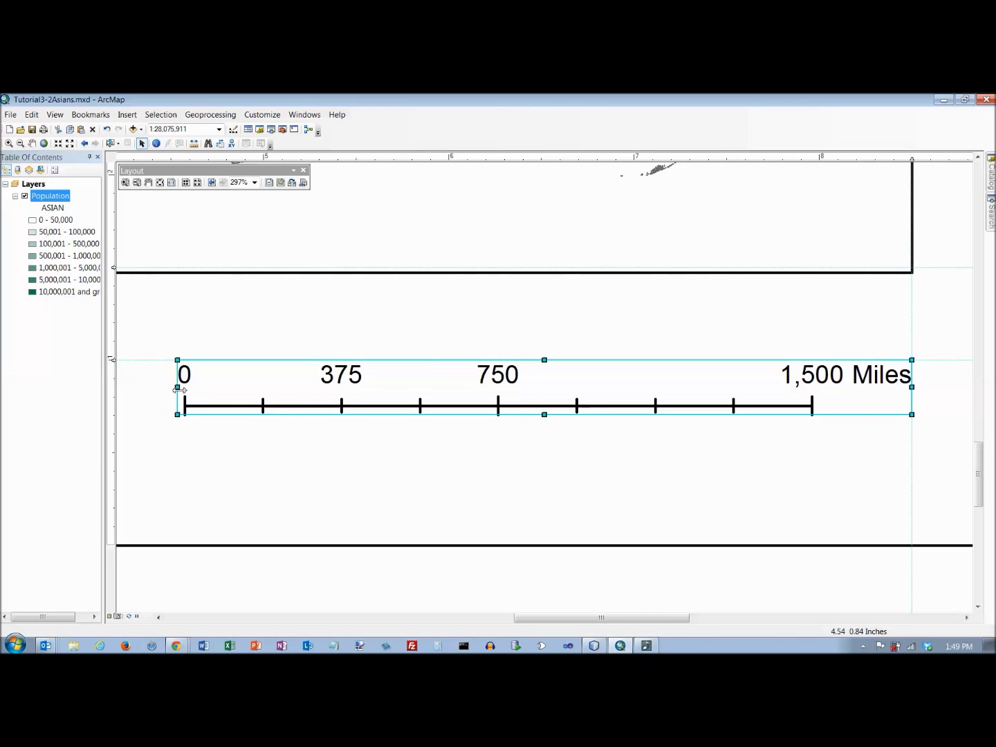
{"action": "left_click_drag", "start_coordinate": [179, 389], "coordinate": [387, 409]}
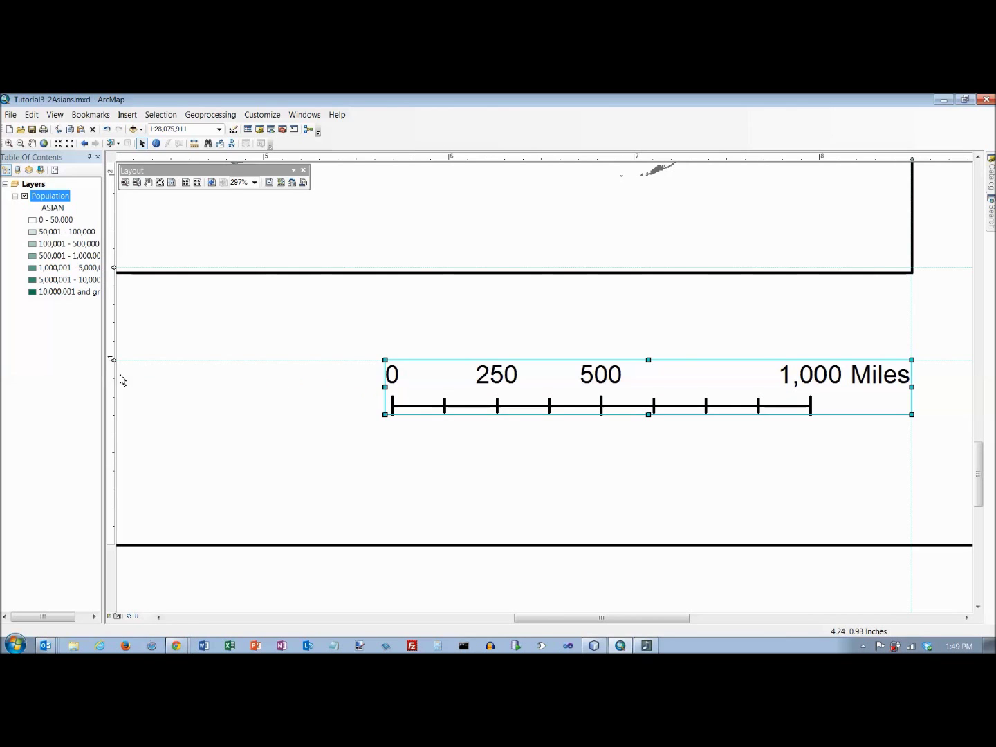
{"action": "right_click", "coordinate": [177, 333]}
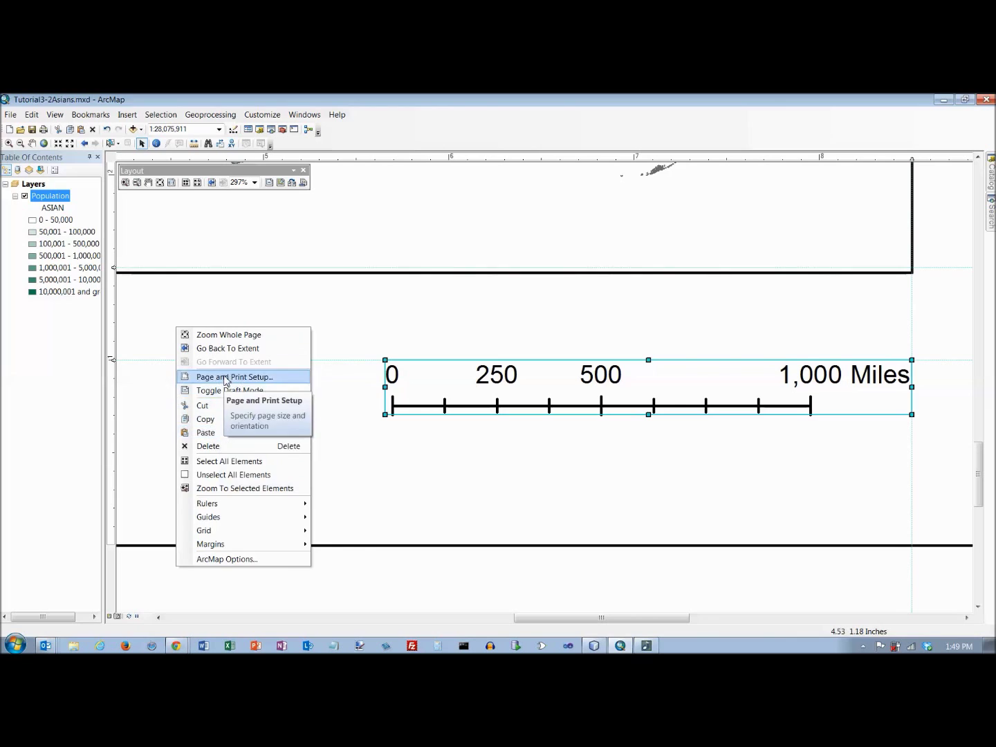
{"action": "left_click", "coordinate": [224, 335]}
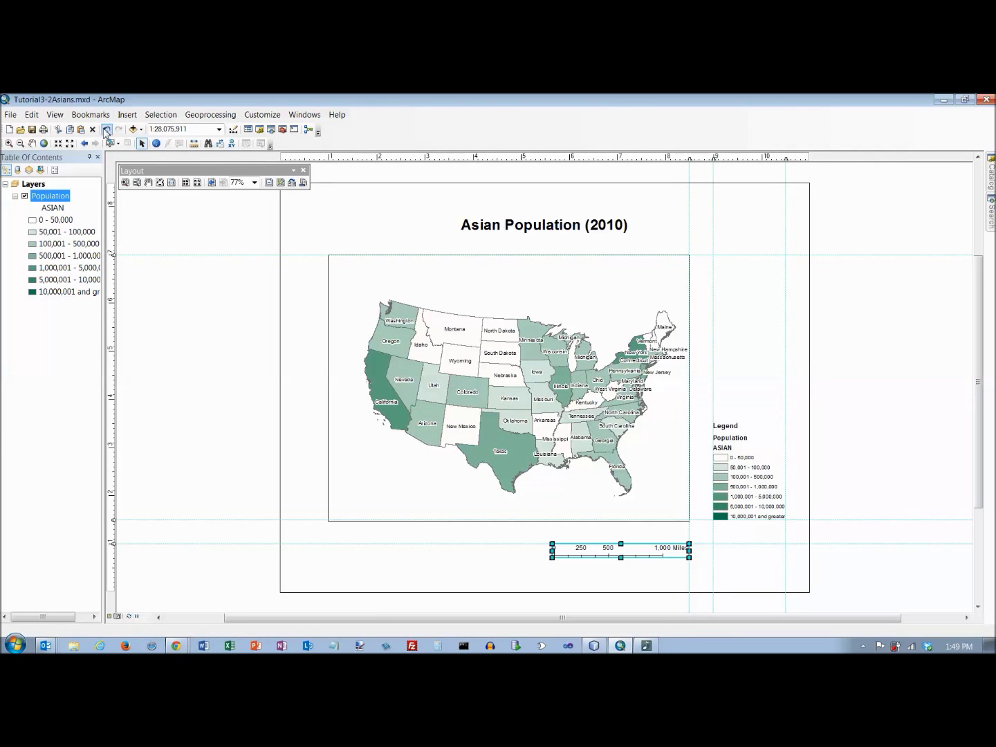
Step: Add a horizontal guide at about 0.5 inch and insert a source text crediting the US Census Bureau
{"action": "left_click", "coordinate": [113, 568]}
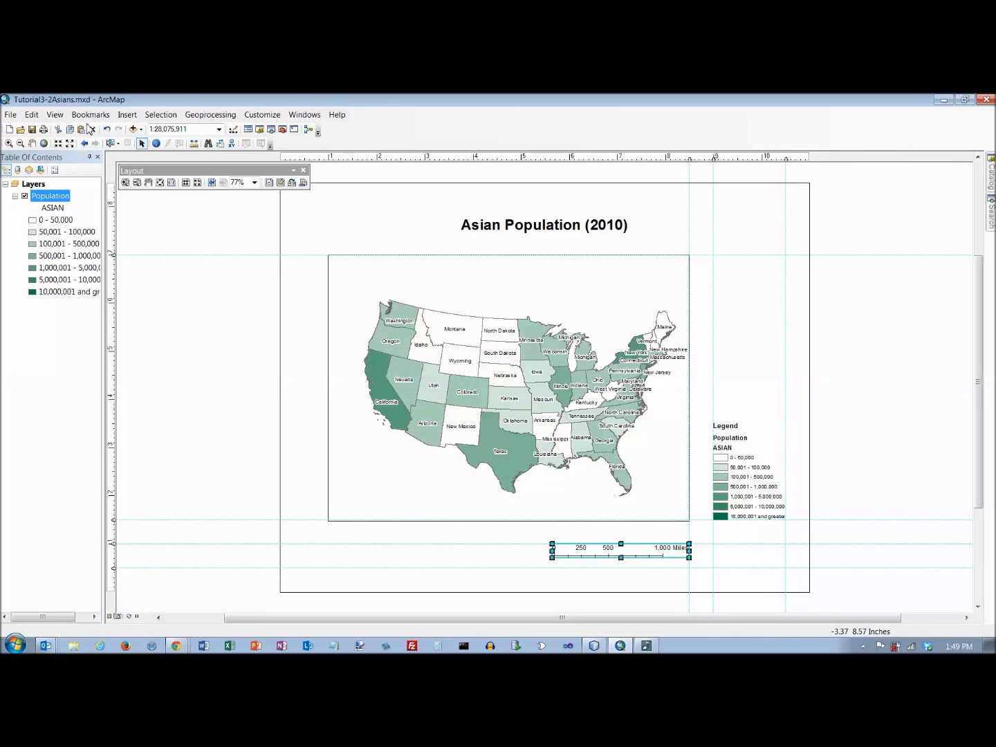
{"action": "left_click", "coordinate": [128, 114]}
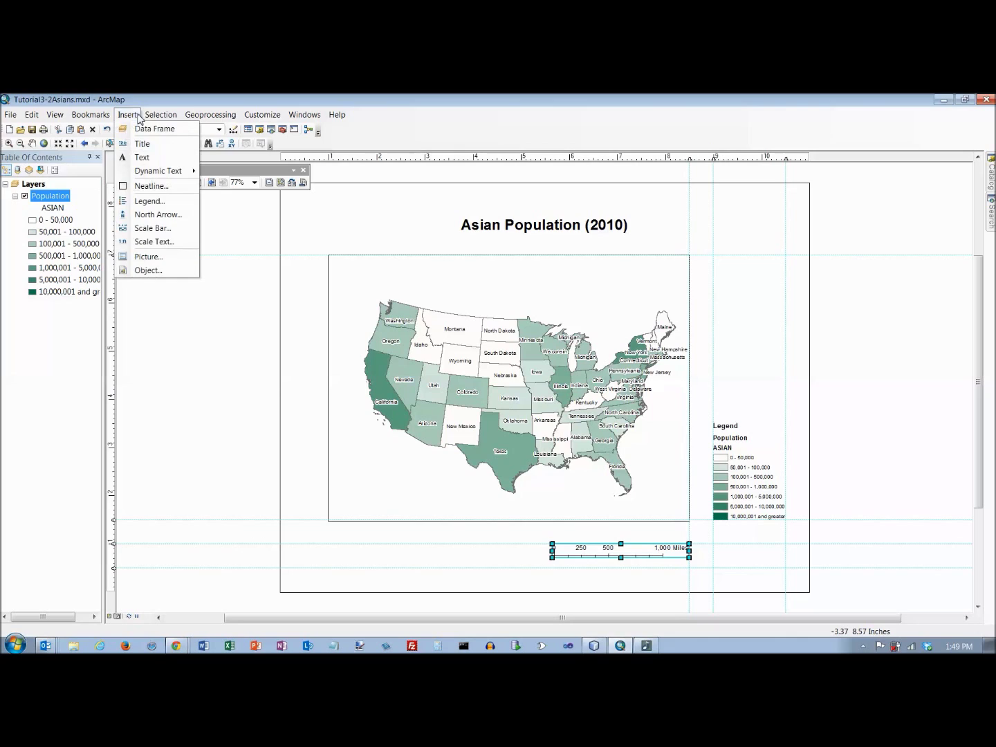
{"action": "left_click", "coordinate": [143, 158]}
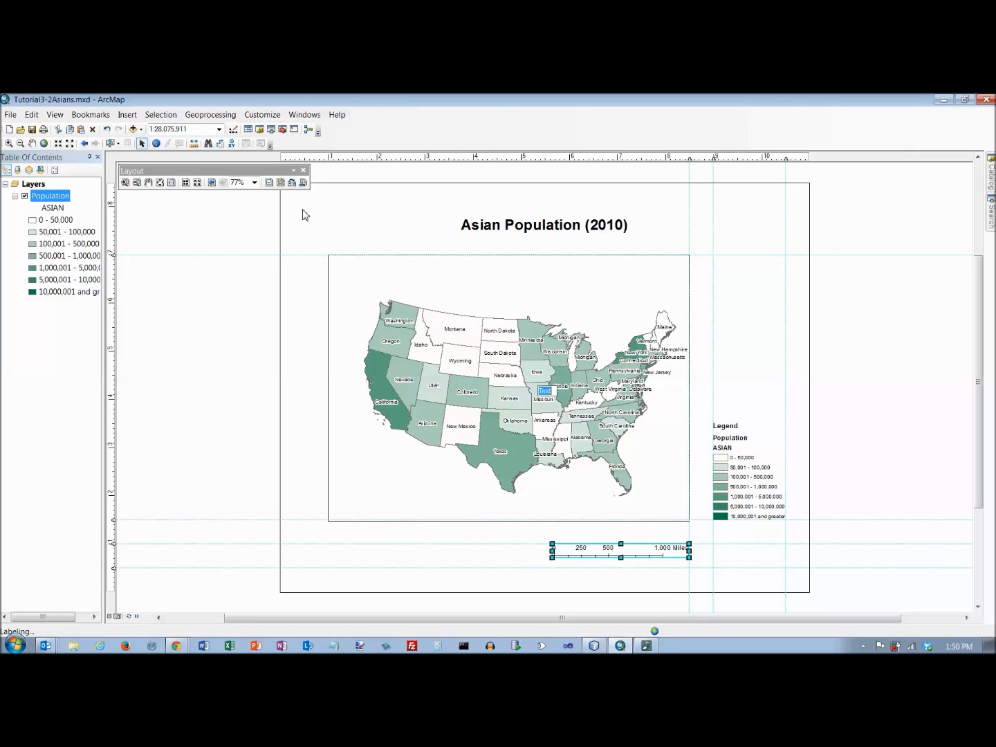
{"action": "type", "text": "So"}
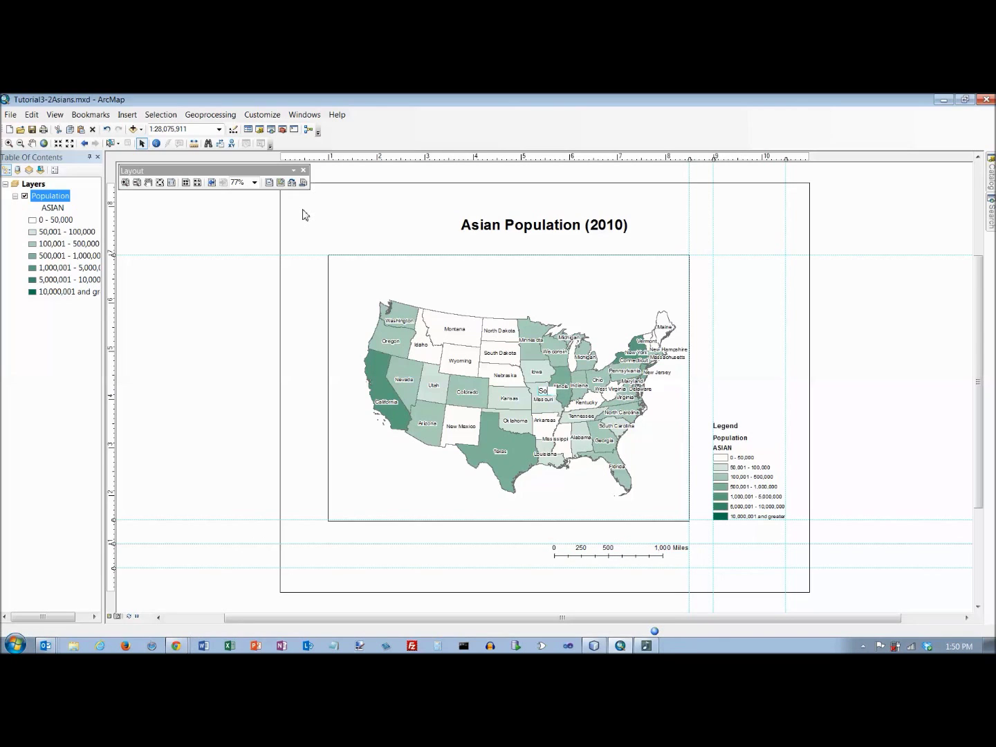
{"action": "type", "text": "urce: UsCensus Bureau"}
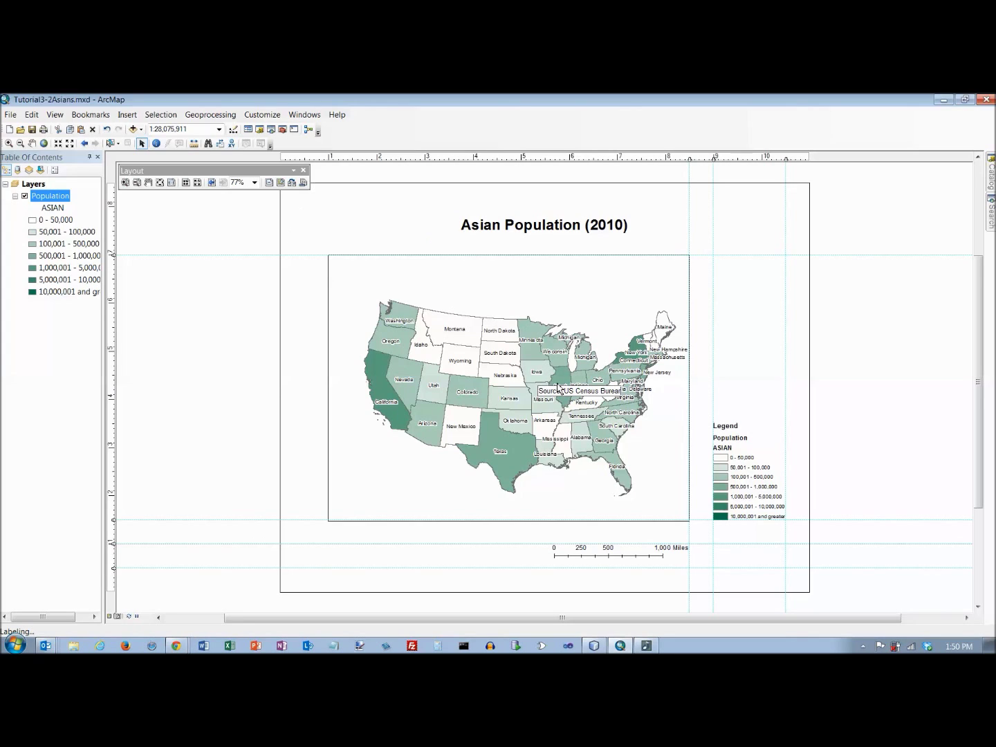
{"action": "left_click", "coordinate": [621, 392]}
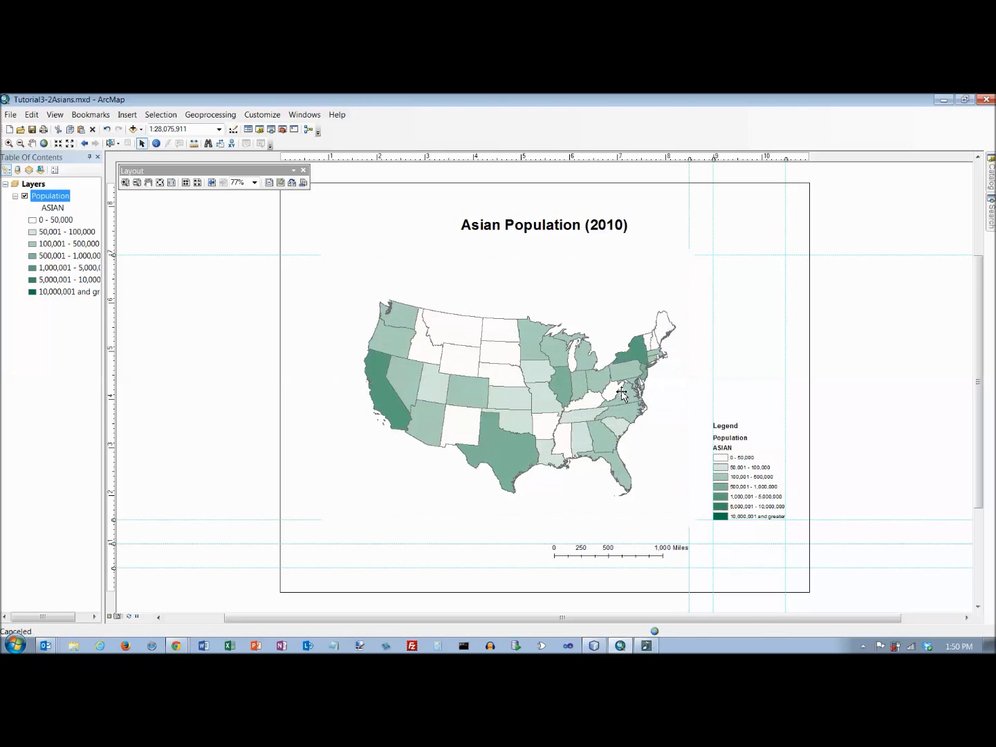
Step: Correct the spelling of the last word so the source text reads "Source: US Census Bureau"
{"action": "left_click", "coordinate": [574, 393]}
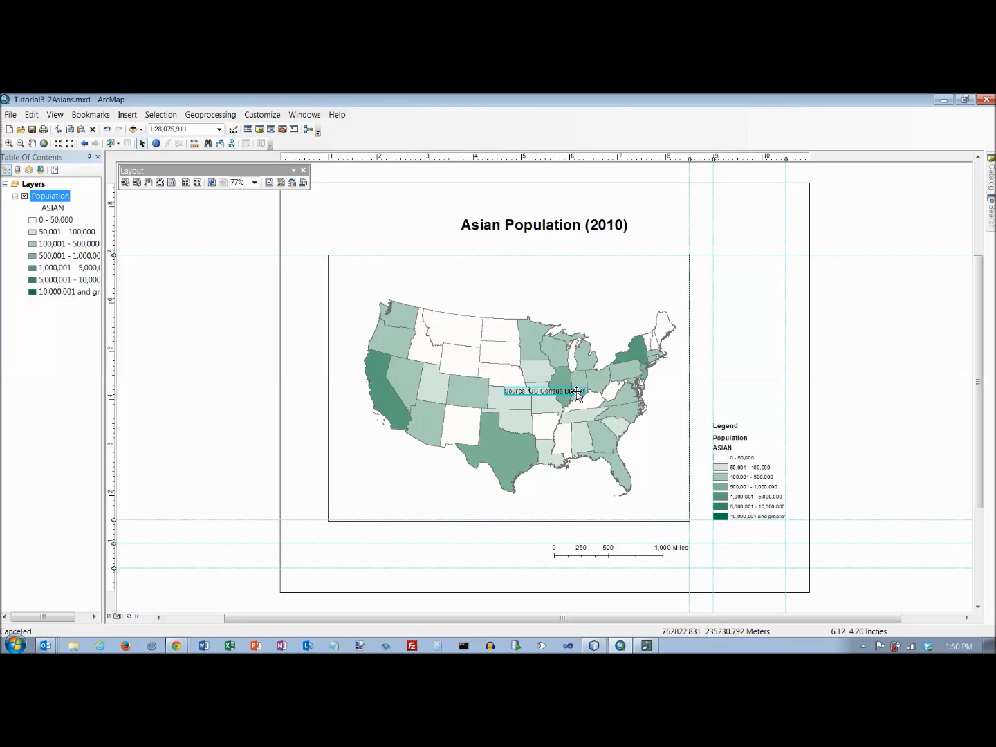
{"action": "double_click", "coordinate": [559, 394]}
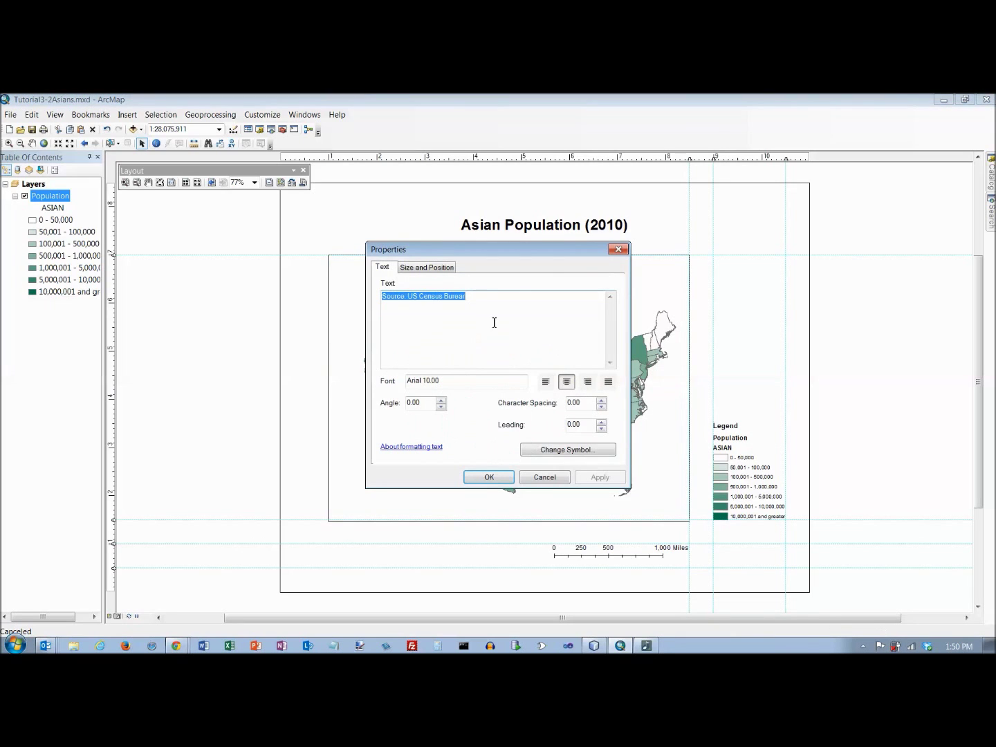
{"action": "left_click", "coordinate": [478, 301]}
{"action": "type", "text": "u"}
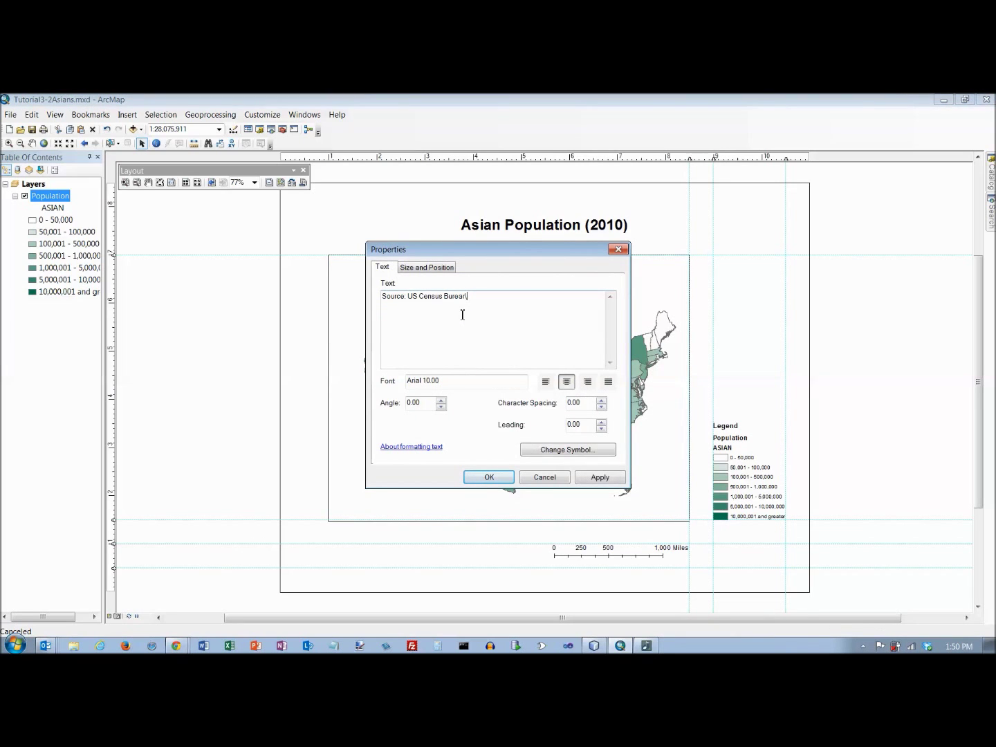
{"action": "key", "text": "BackSpace"}
{"action": "key", "text": "BackSpace"}
{"action": "type", "text": "u"}
{"action": "left_click", "coordinate": [490, 478]}
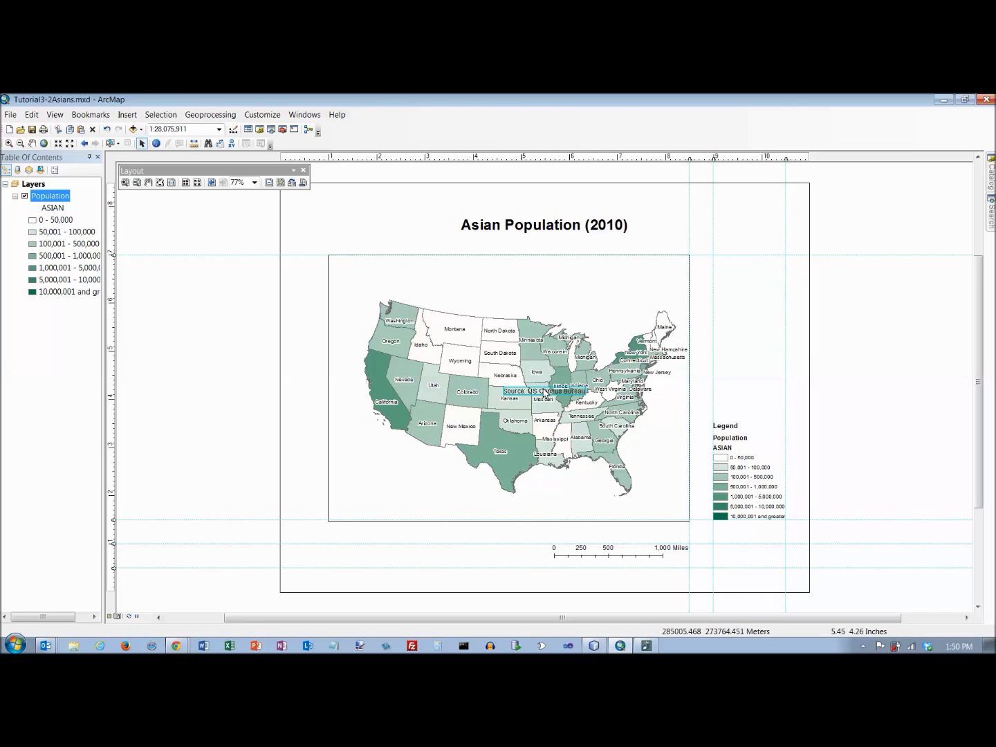
Step: Snap the source text's upper-right corner to the 8.5-inch and 0.5-inch guides below the scale bar and save the map document
{"action": "left_click_drag", "start_coordinate": [563, 395], "coordinate": [502, 540]}
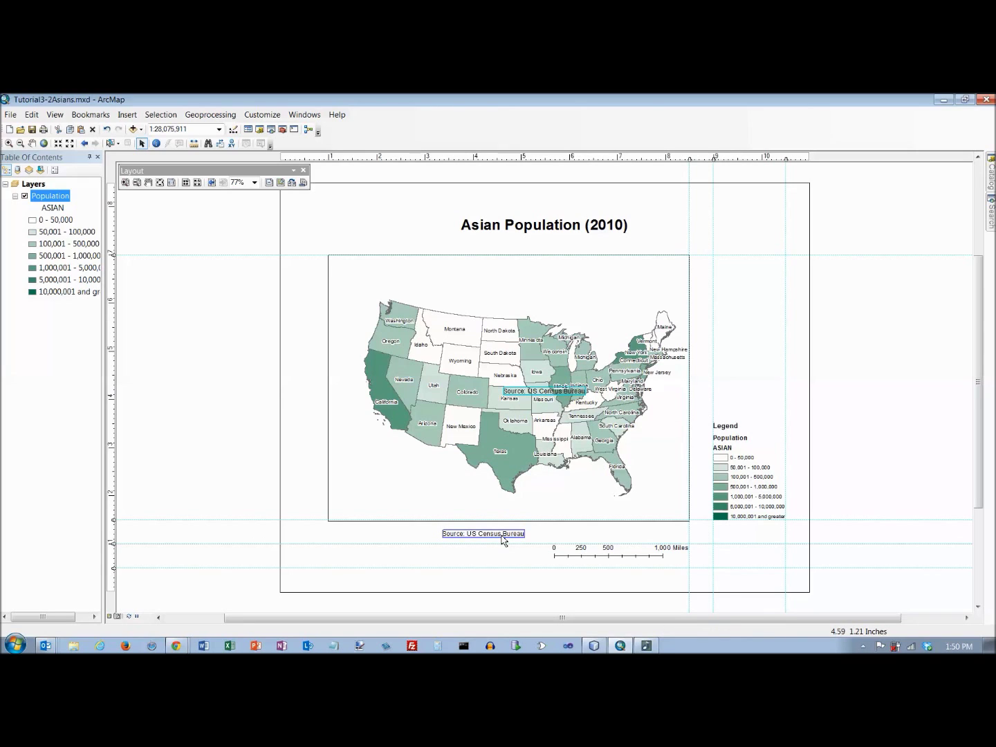
{"action": "left_click_drag", "start_coordinate": [503, 541], "coordinate": [666, 578]}
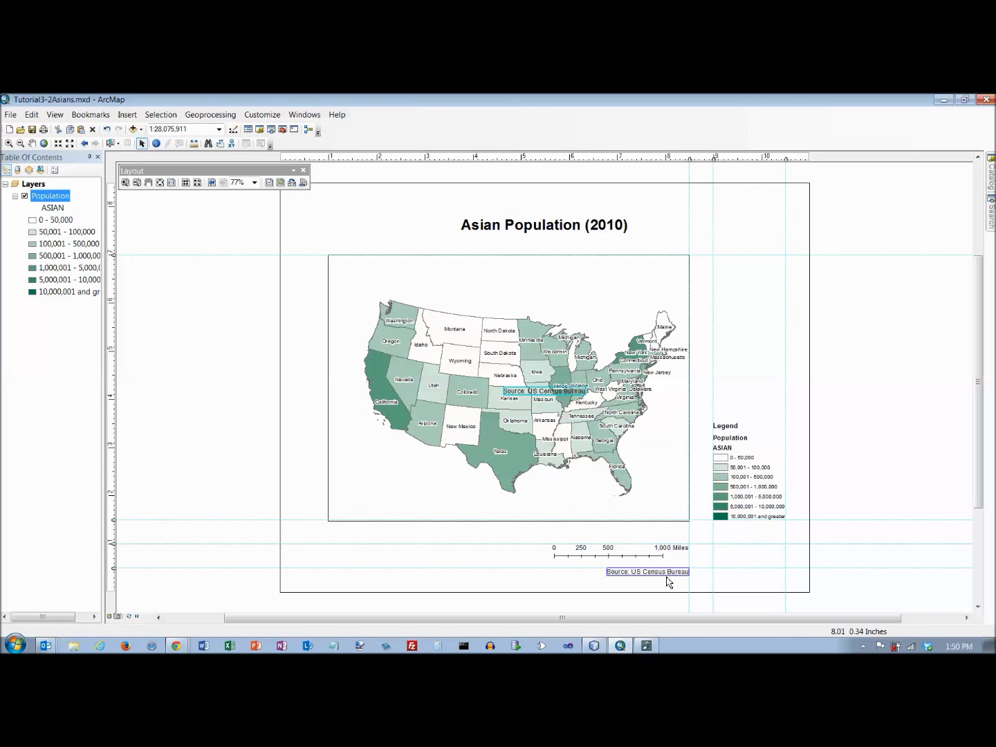
{"action": "key", "text": "Delete"}
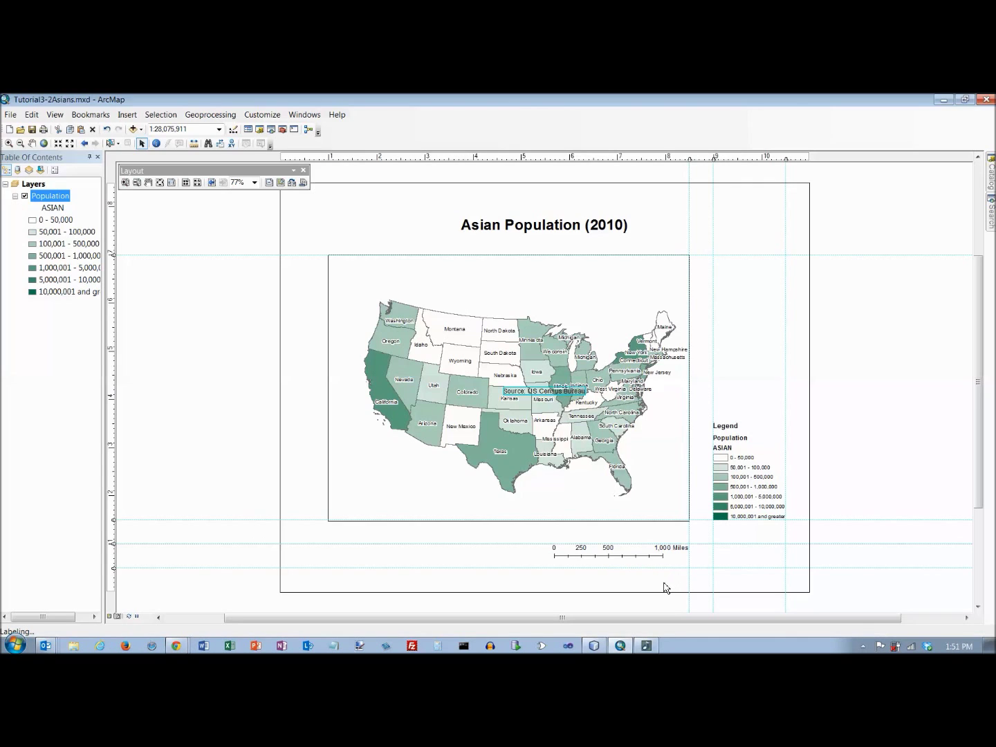
{"action": "left_click", "coordinate": [10, 115]}
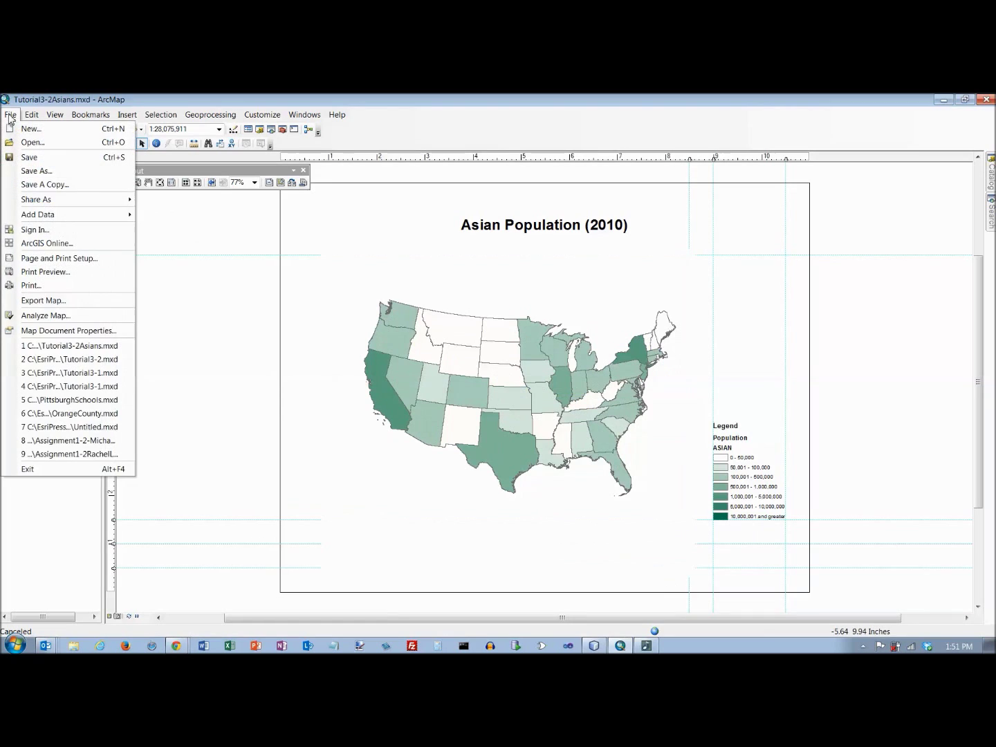
{"action": "left_click", "coordinate": [29, 157]}
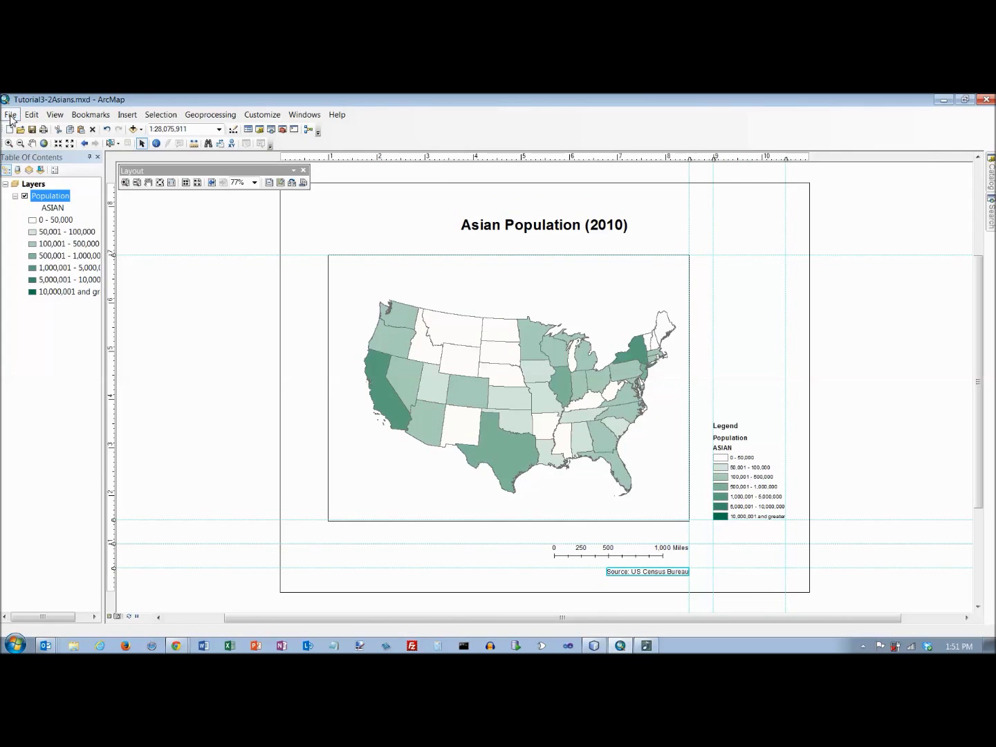
Step: Set up a map export in JPEG format with a resolution of 300 dpi
{"action": "left_click", "coordinate": [10, 115]}
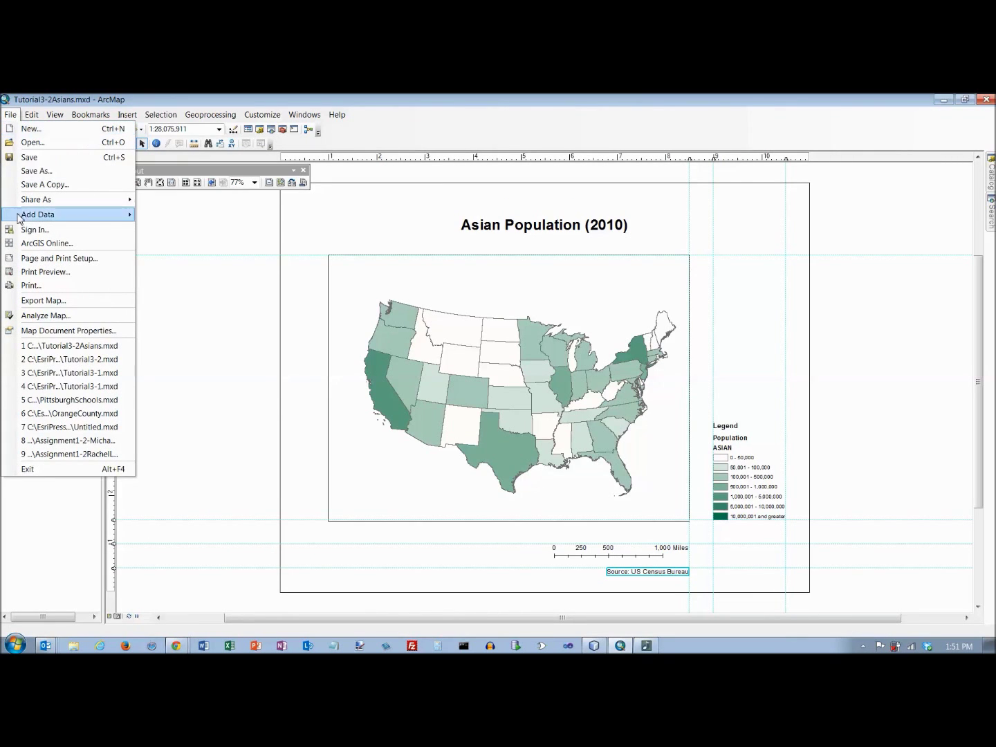
{"action": "left_click", "coordinate": [38, 303]}
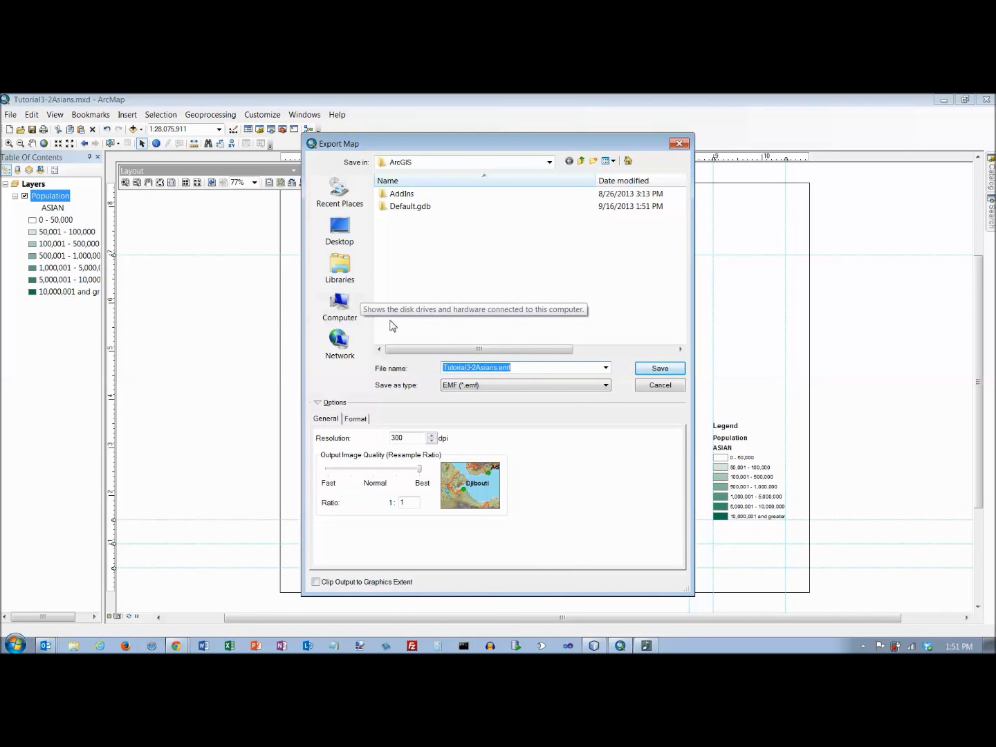
{"action": "left_click", "coordinate": [607, 387]}
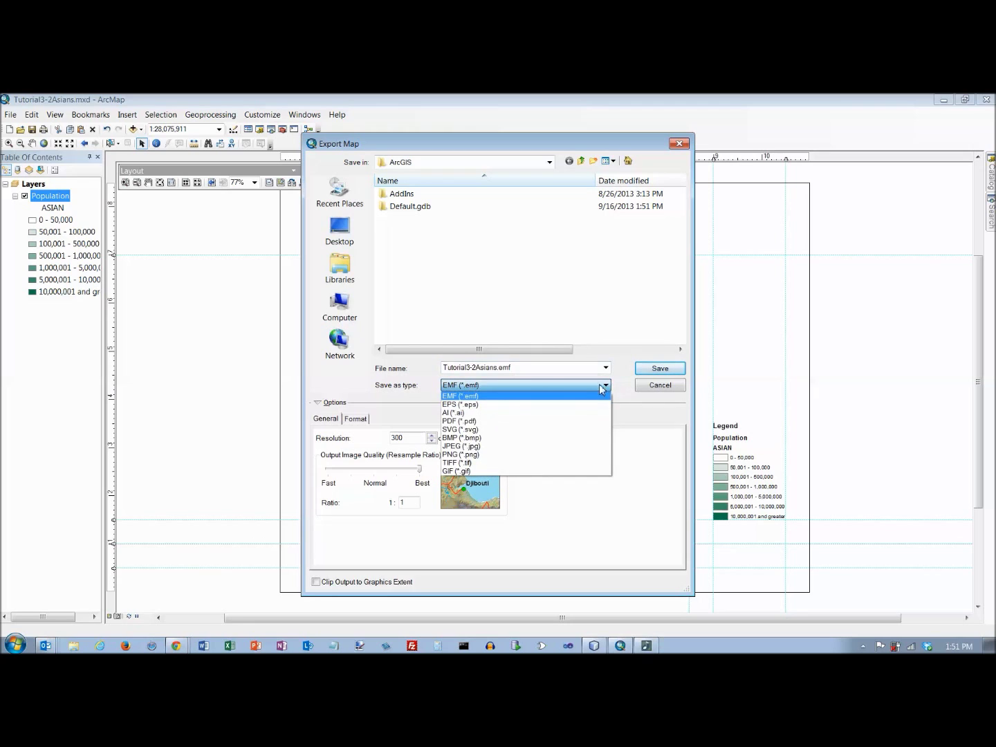
{"action": "left_click", "coordinate": [470, 446]}
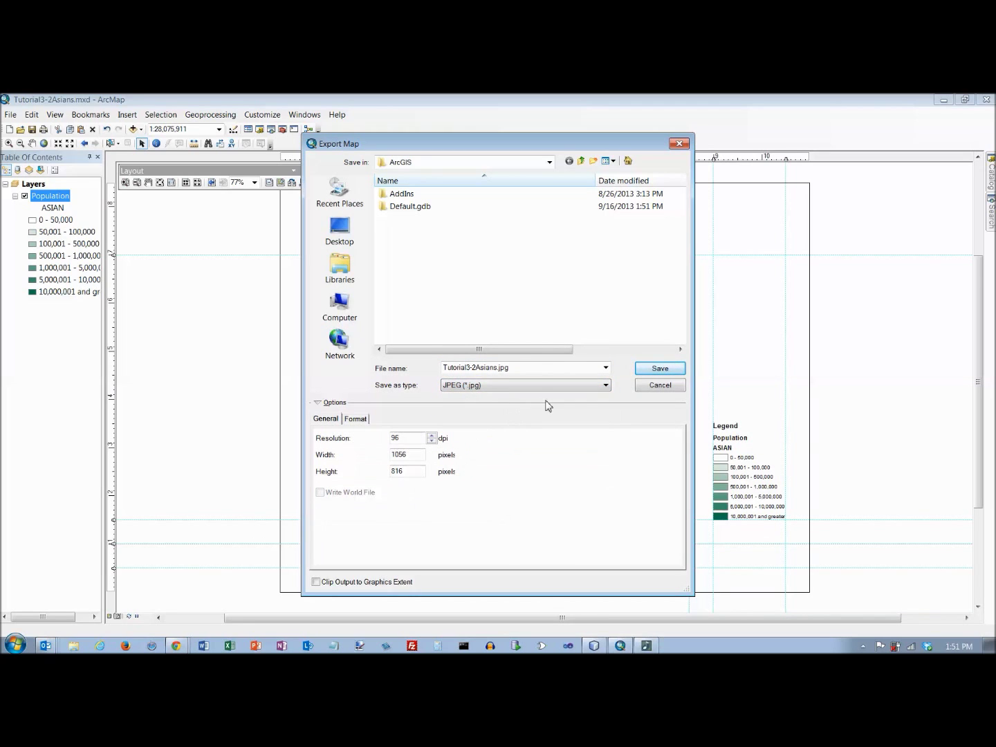
{"action": "left_click", "coordinate": [432, 436]}
{"action": "type", "text": "300"}
Step: Export the map as Tutorial3-2Asians.jpg into the folder C:\EsriPress\GIST1\MyExercises\Chapter3
{"action": "left_click", "coordinate": [580, 161]}
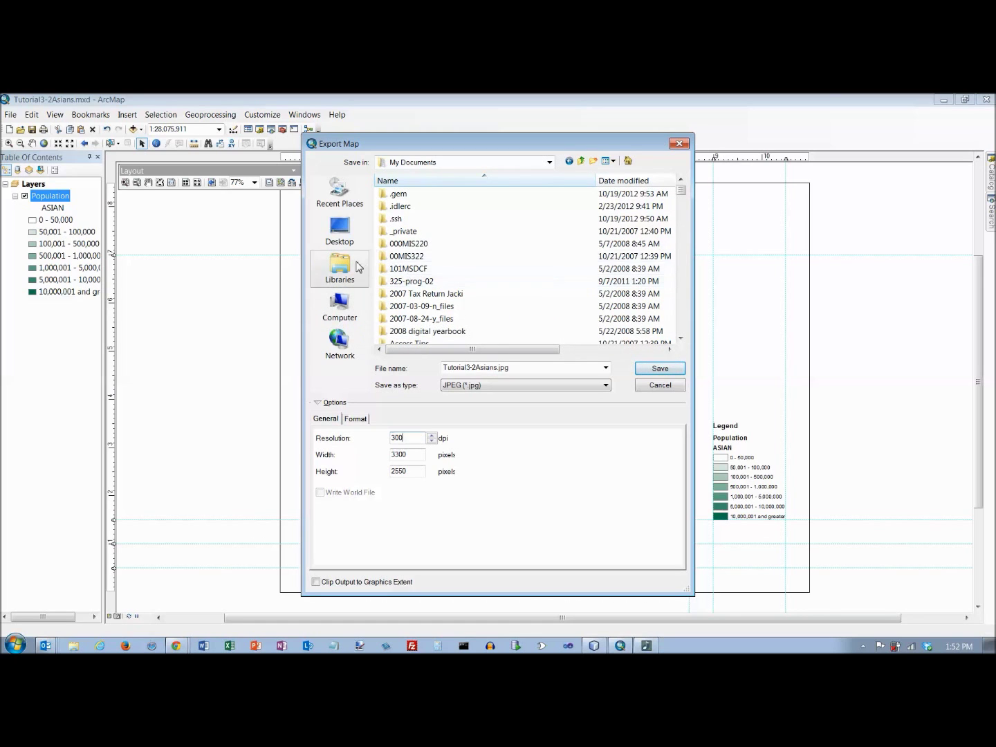
{"action": "left_click", "coordinate": [339, 306]}
{"action": "double_click", "coordinate": [418, 208]}
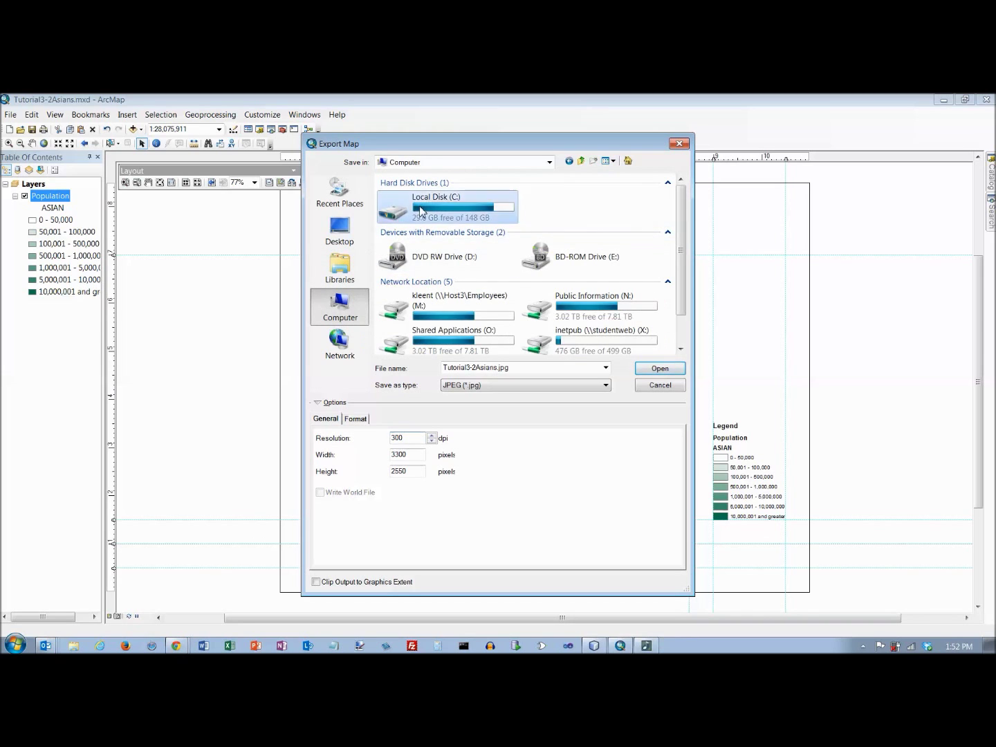
{"action": "double_click", "coordinate": [409, 333]}
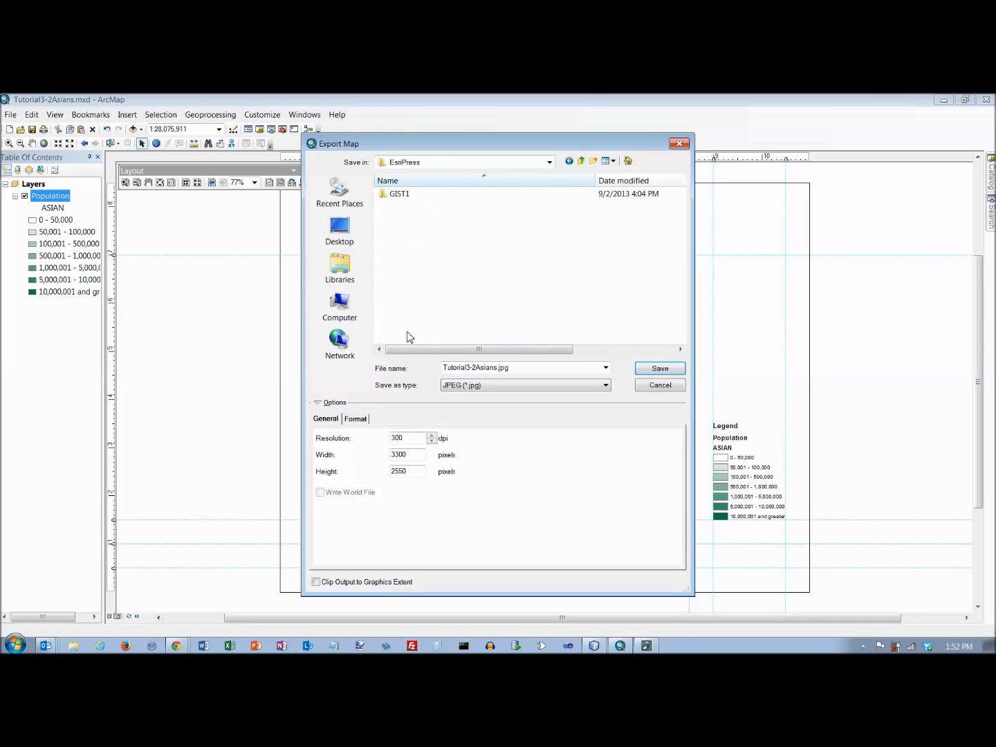
{"action": "double_click", "coordinate": [390, 196]}
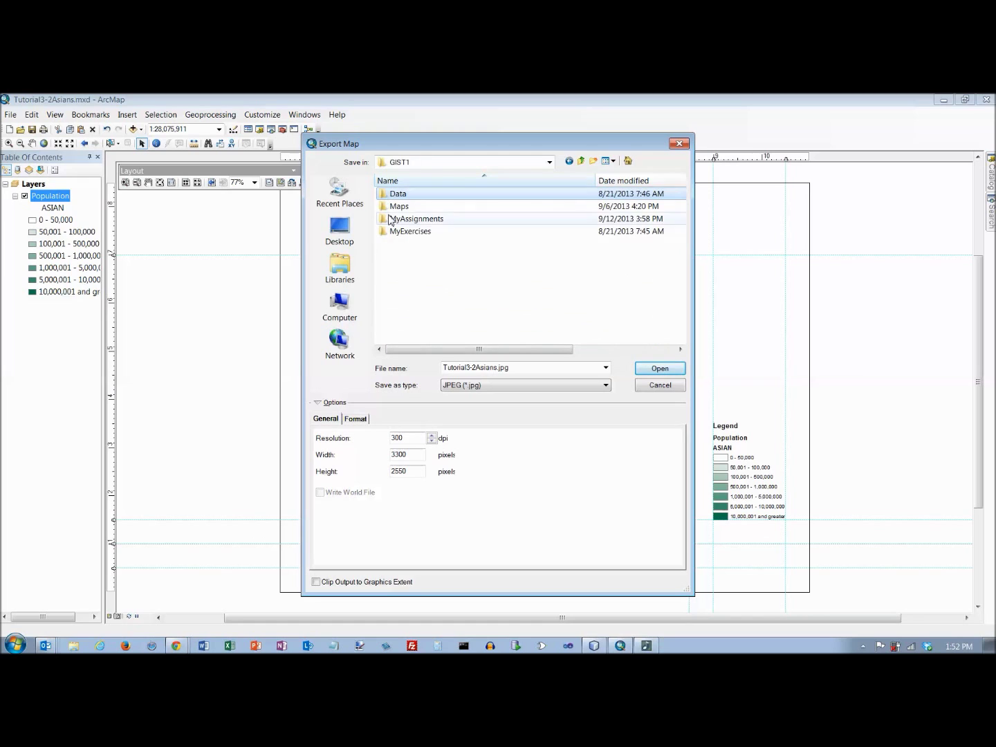
{"action": "double_click", "coordinate": [392, 233]}
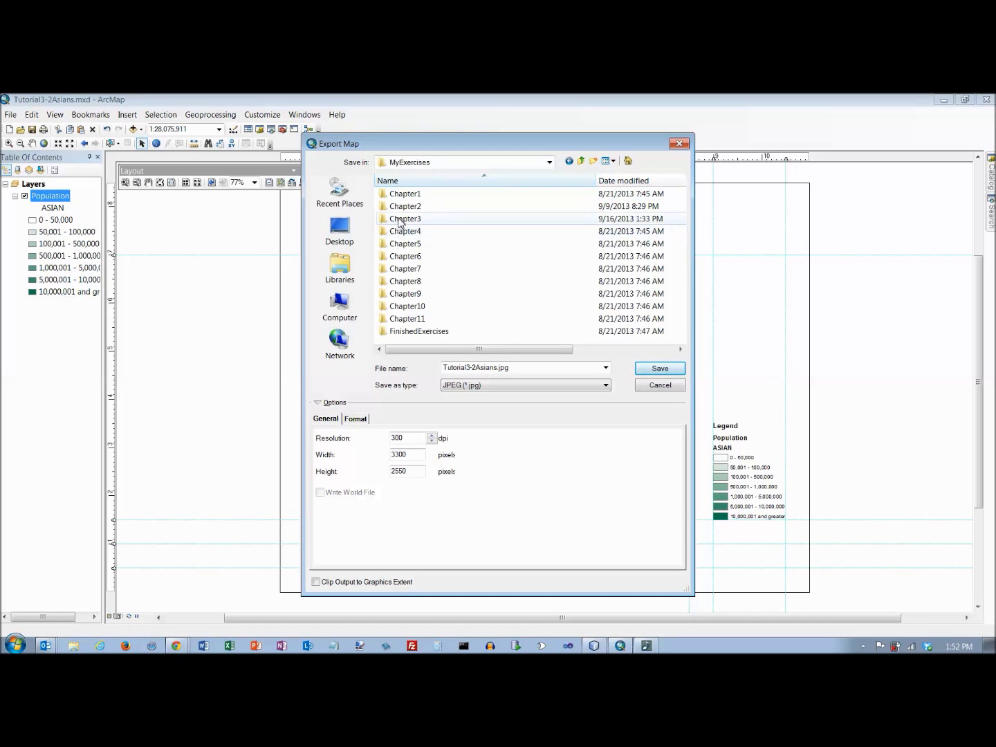
{"action": "double_click", "coordinate": [398, 219]}
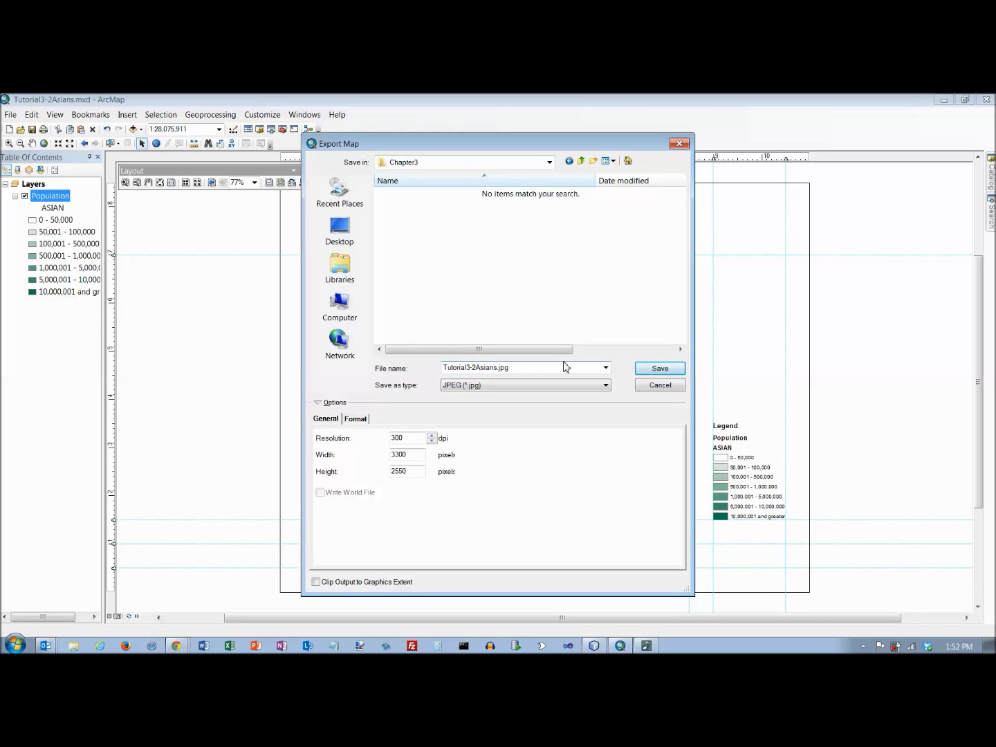
{"action": "left_click", "coordinate": [659, 369]}
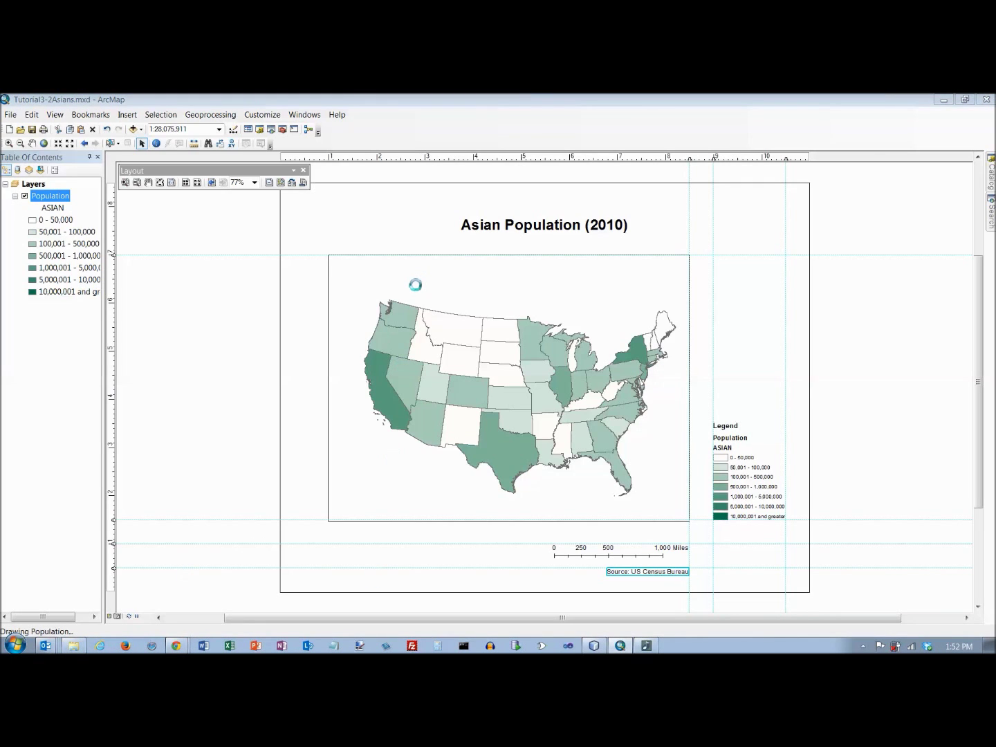
Step: Switch to Windows Explorer and browse to the folder C:\EsriPress\GIST1\MyExercises\Chapter3
{"action": "key", "text": "super+e"}
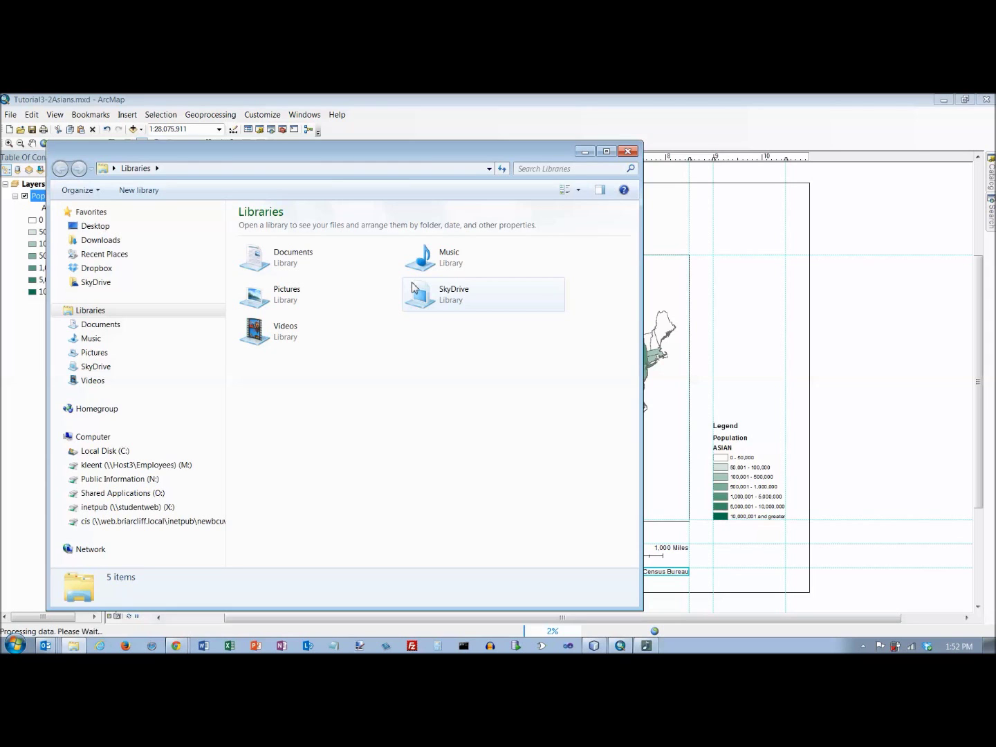
{"action": "left_click", "coordinate": [111, 452]}
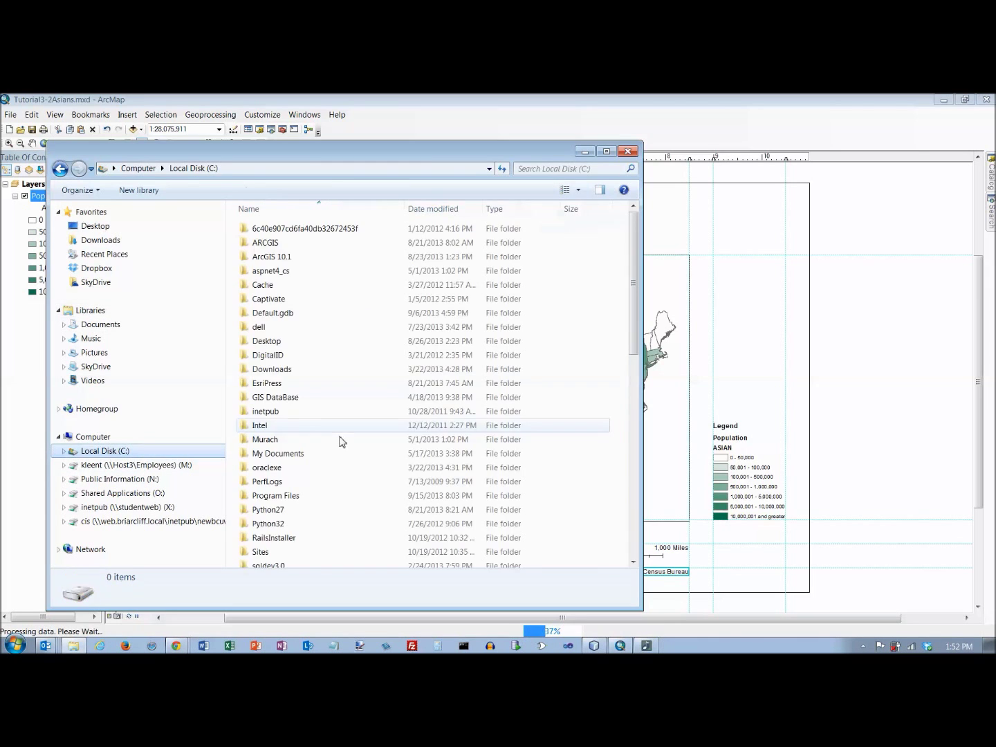
{"action": "double_click", "coordinate": [267, 383]}
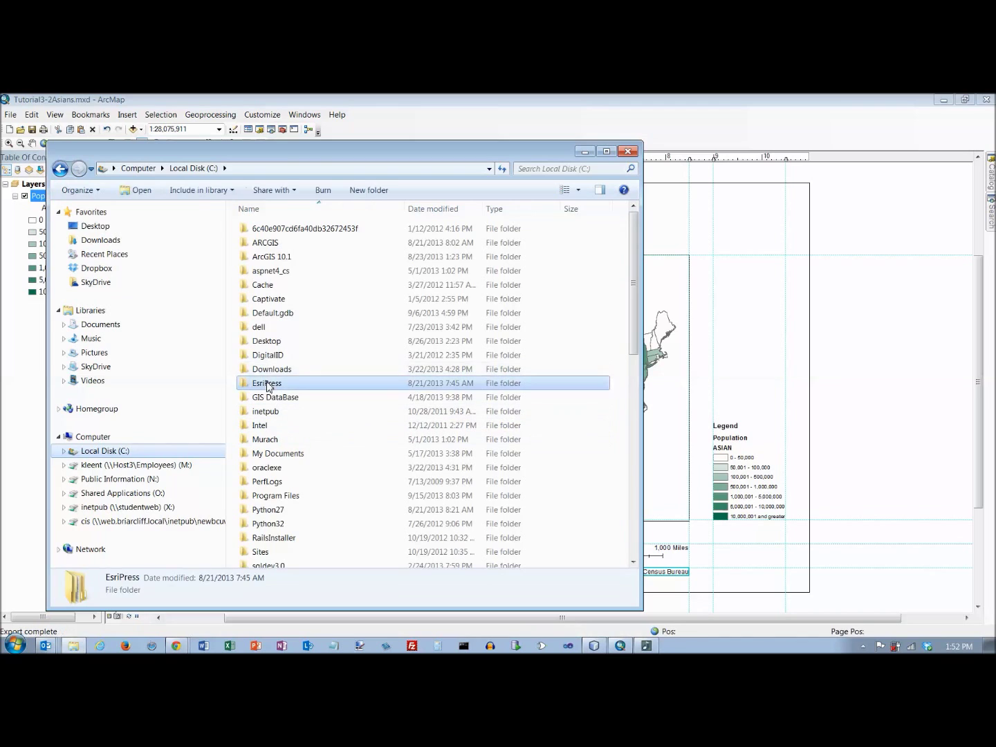
{"action": "left_click", "coordinate": [264, 233]}
{"action": "double_click", "coordinate": [264, 233]}
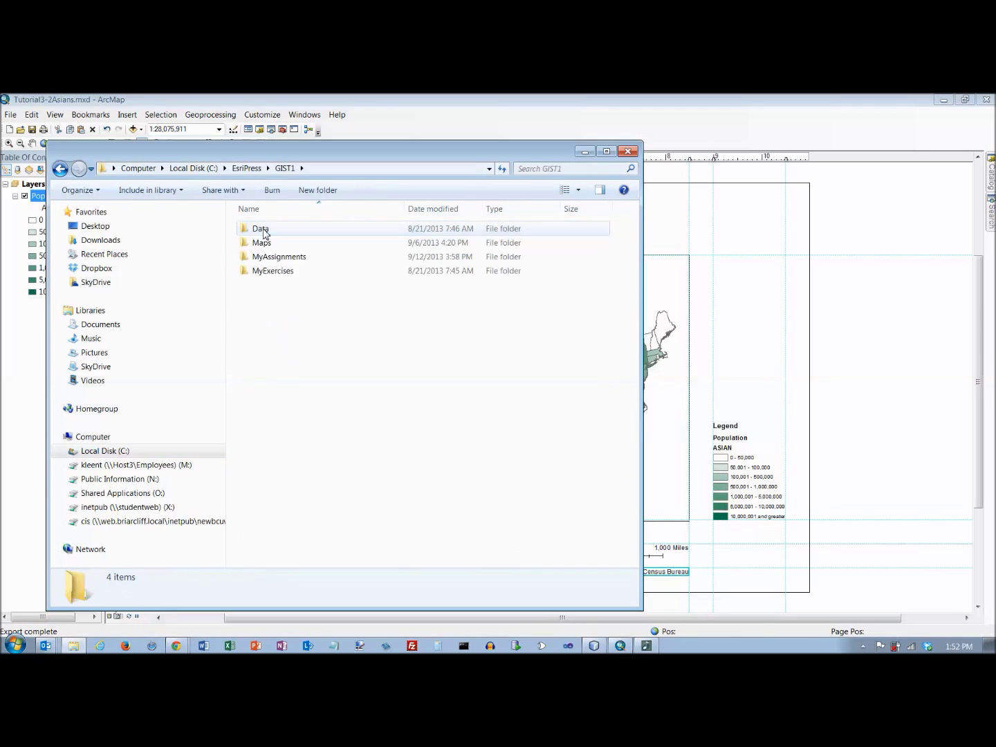
{"action": "double_click", "coordinate": [271, 273]}
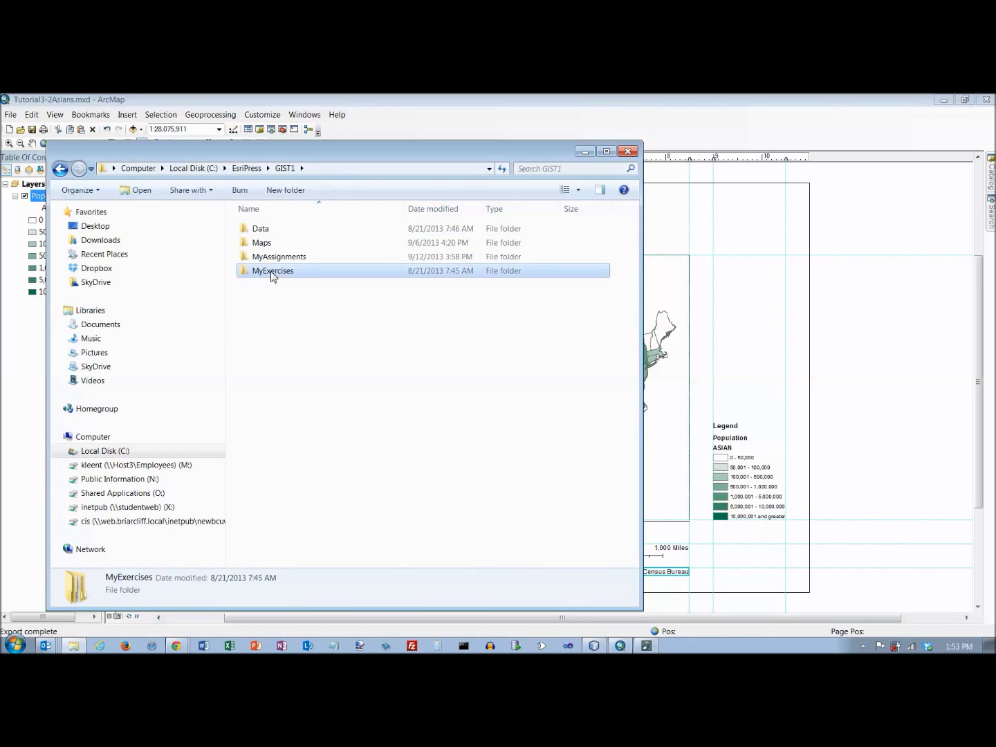
{"action": "double_click", "coordinate": [275, 257]}
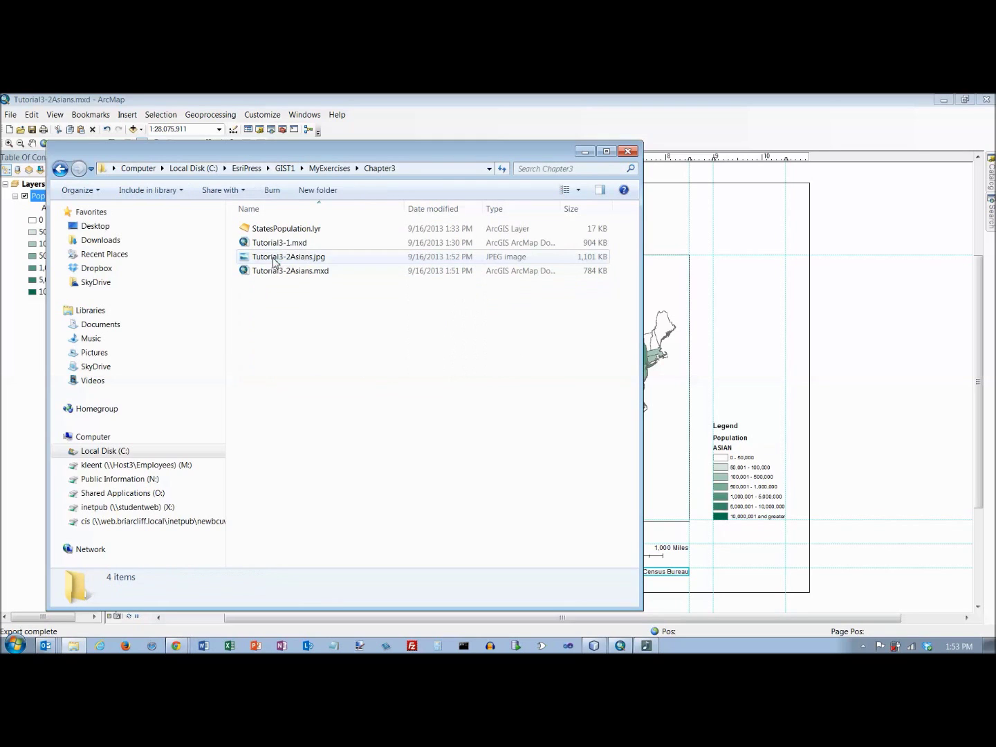
Step: View the exported image Tutorial3-2Asians.jpg, close it and the folder window, and return to ArcMap
{"action": "left_click", "coordinate": [307, 260]}
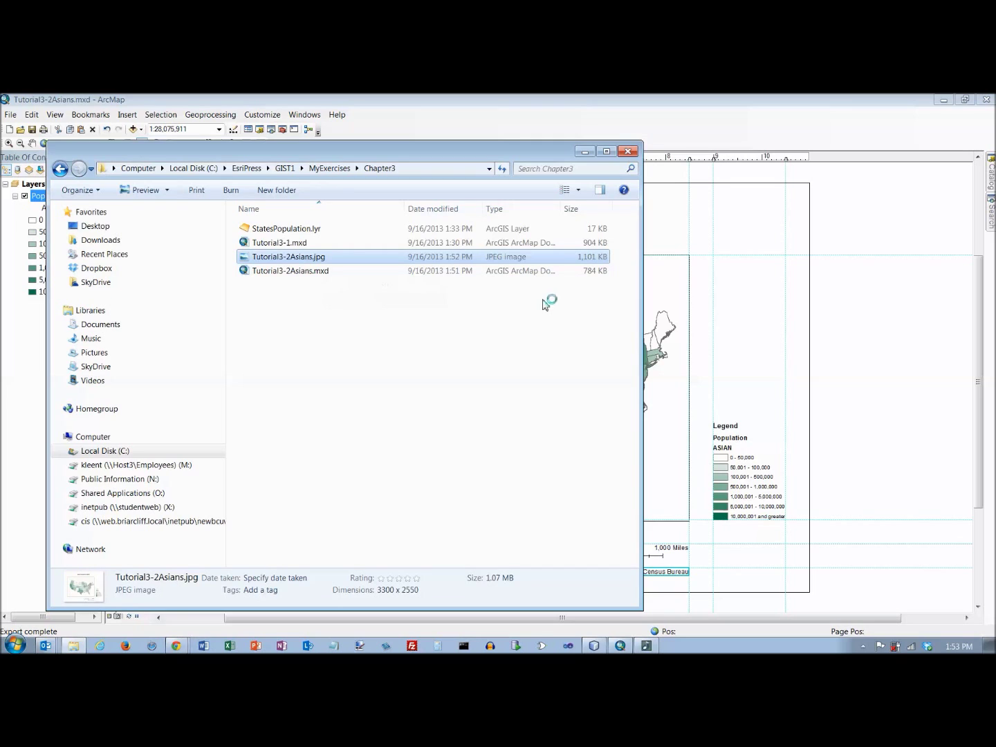
{"action": "key", "text": "Return"}
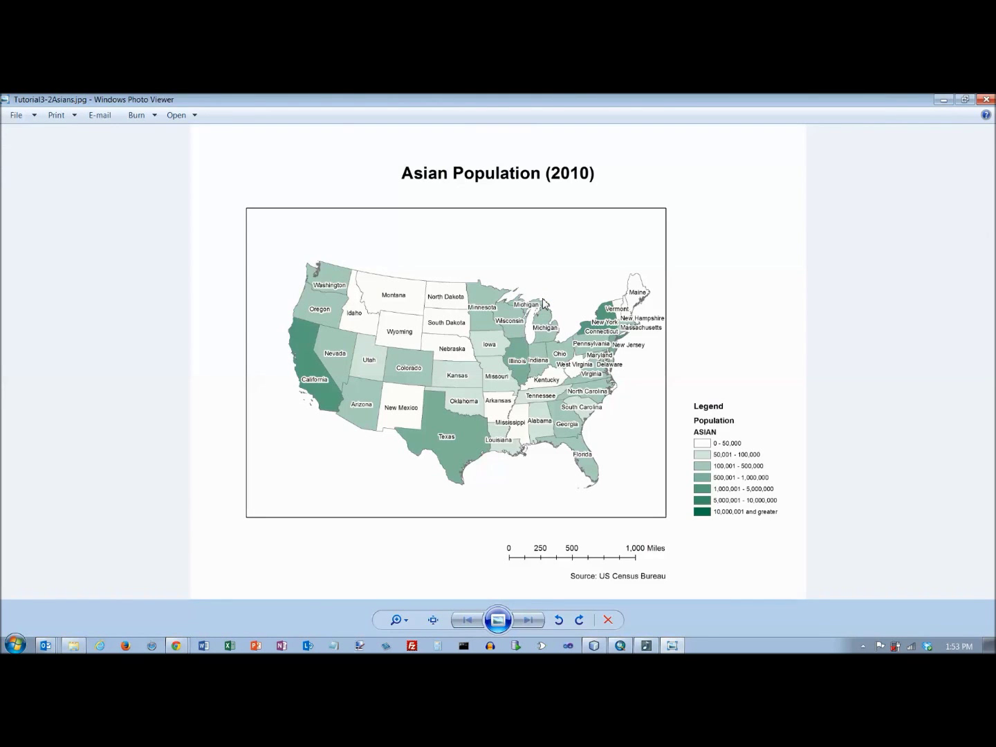
{"action": "left_click", "coordinate": [986, 99]}
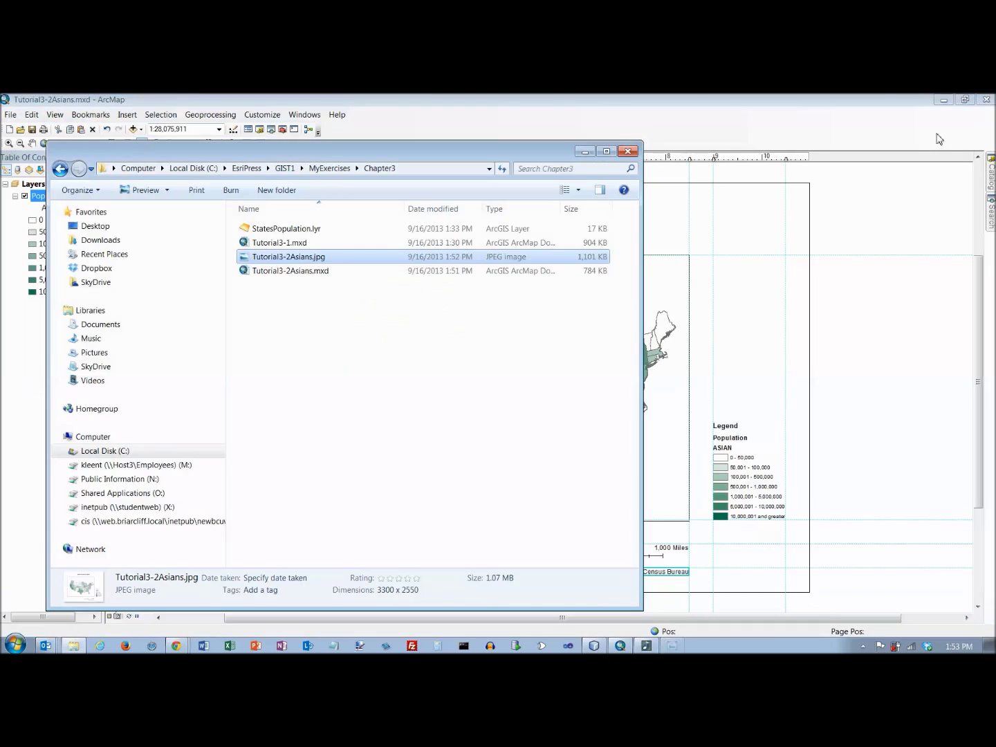
{"action": "left_click", "coordinate": [628, 151]}
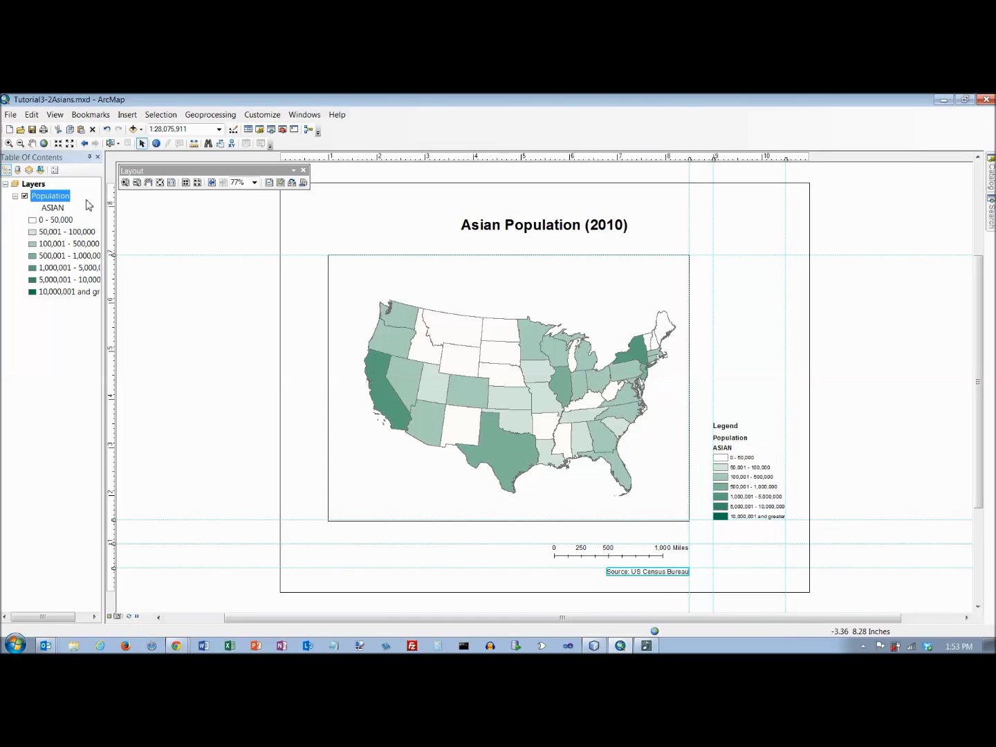
{"action": "left_click", "coordinate": [11, 115]}
{"action": "left_click", "coordinate": [11, 116]}
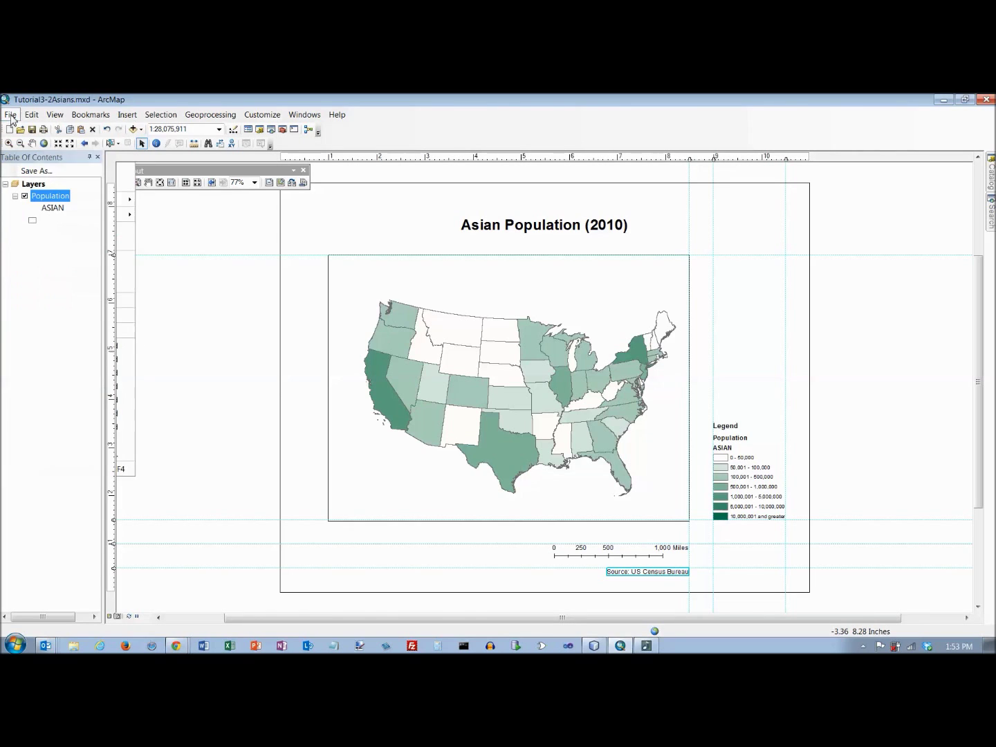